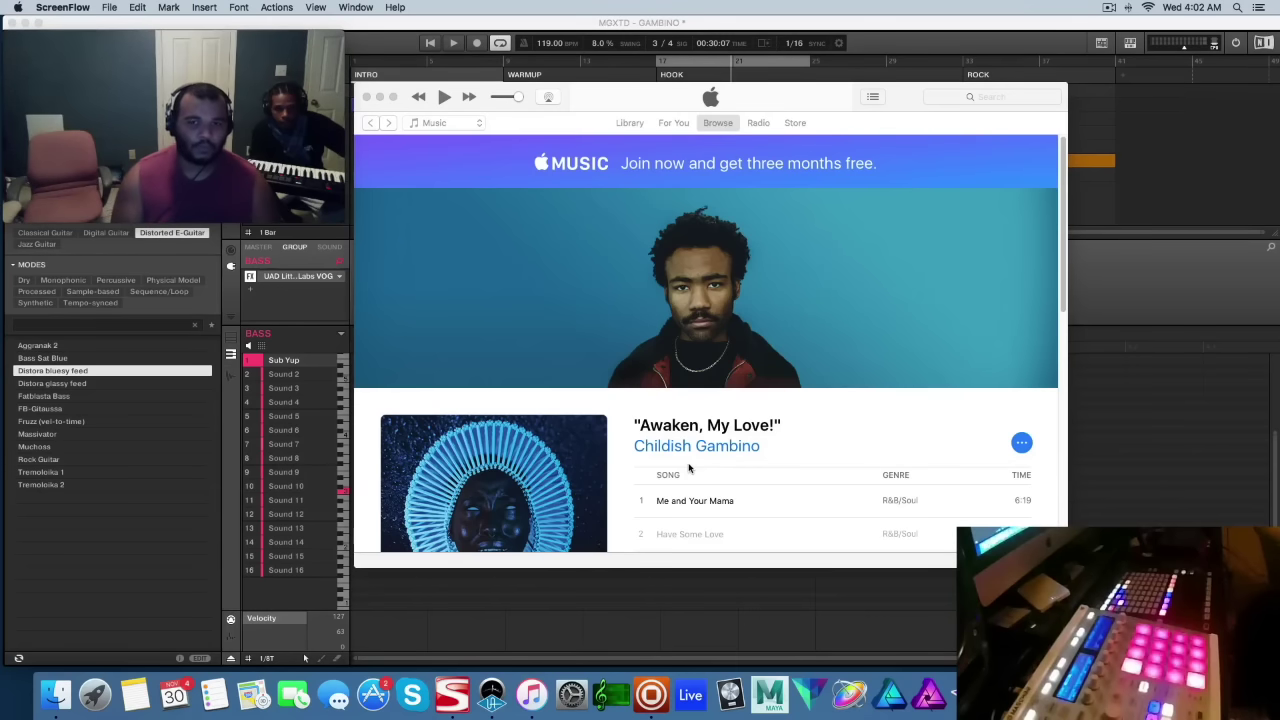
- Bring the Maschine 2 project MGXTD - GAMBINO in front of the Awaken, My Love! album page
{"action": "left_click", "coordinate": [1155, 271]}
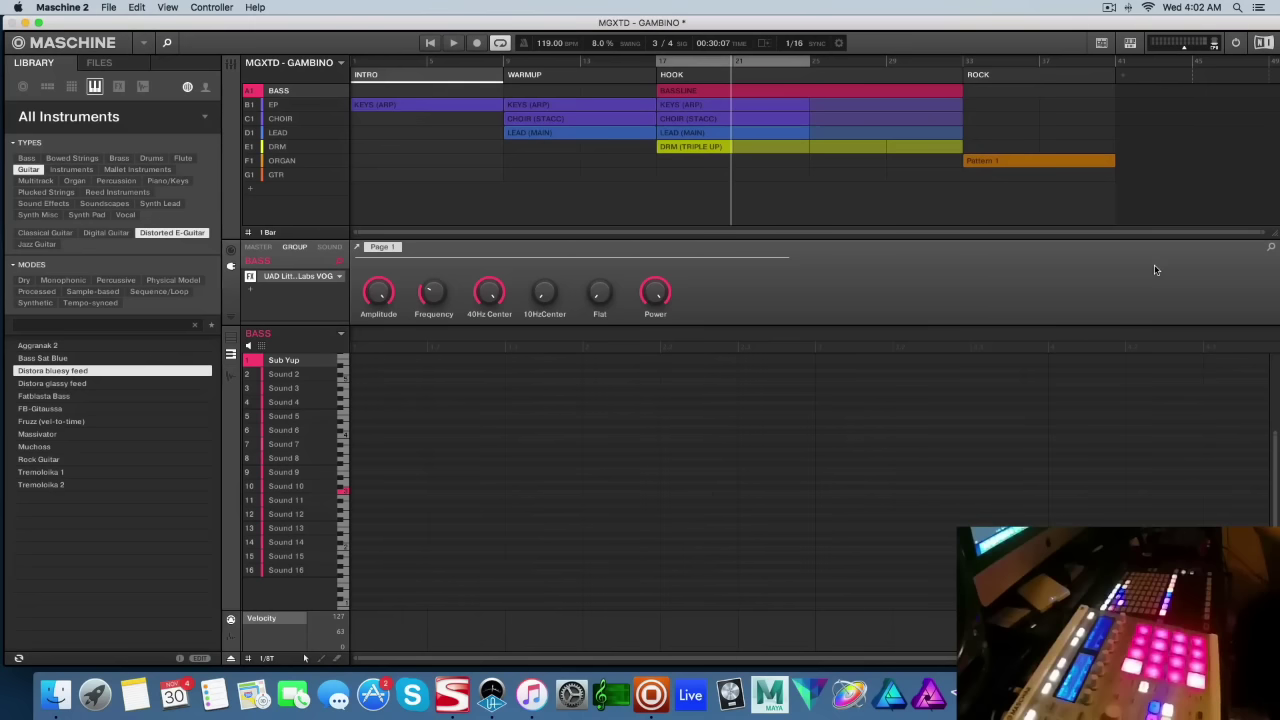
- Open the EP KEYS (ARP) pattern in the Hook and inspect its effect chain in the Mixer
{"action": "left_click", "coordinate": [707, 107]}
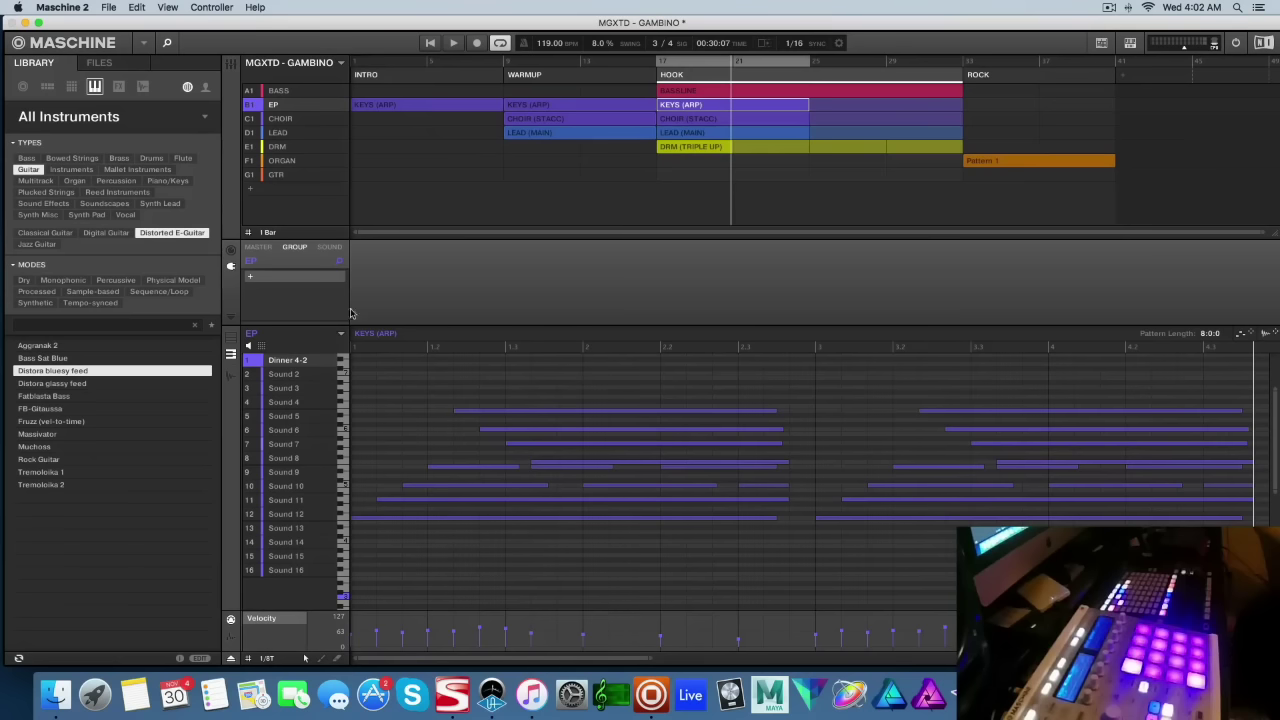
{"action": "left_click", "coordinate": [320, 249]}
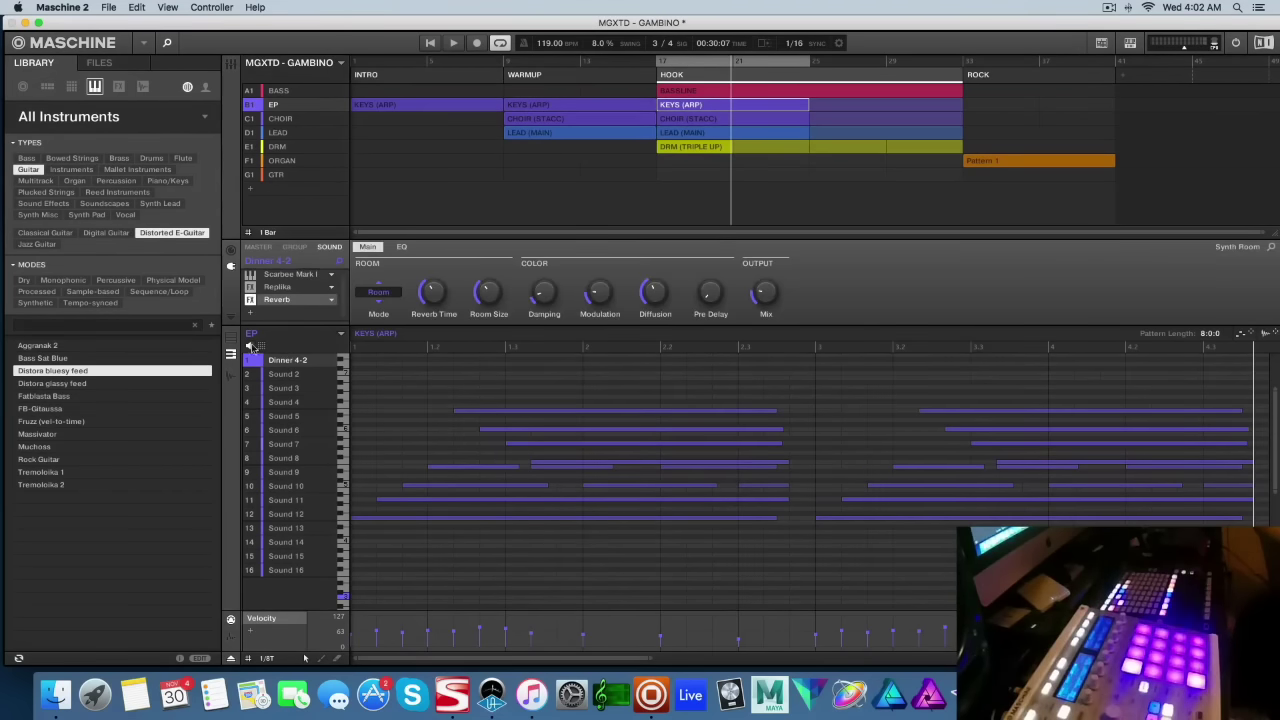
{"action": "left_click", "coordinate": [232, 63]}
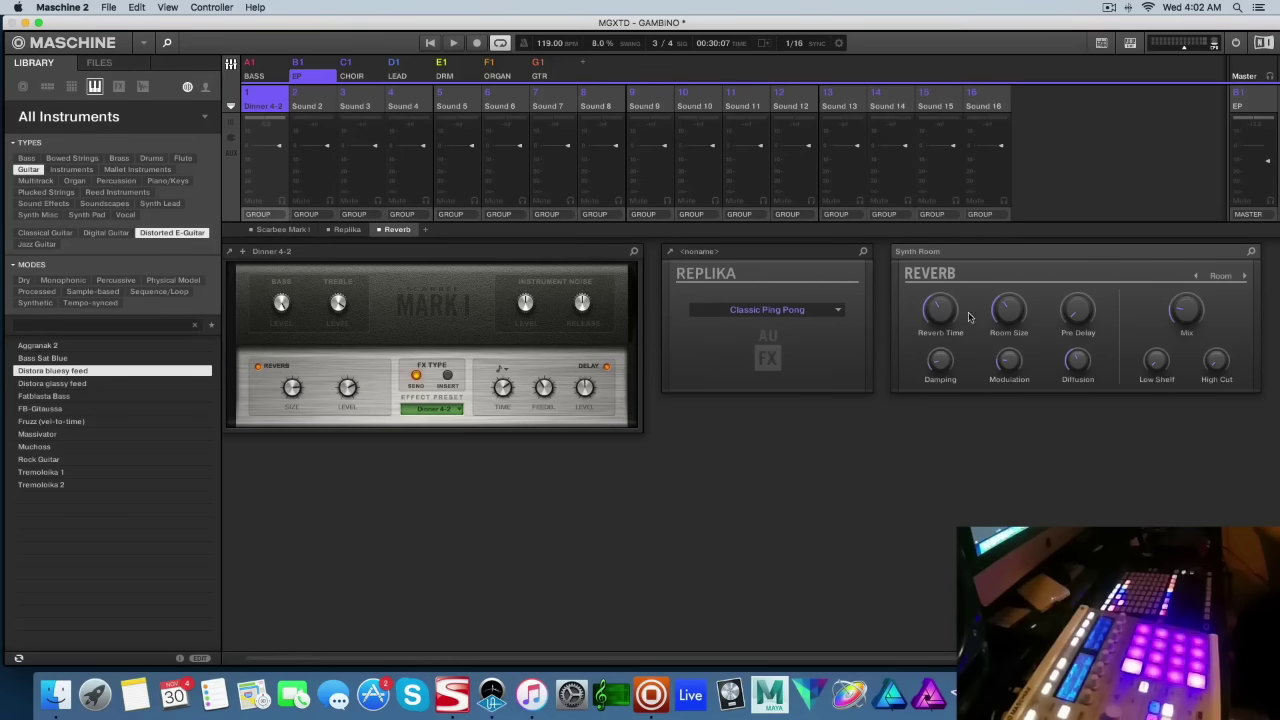
{"action": "left_click", "coordinate": [235, 63]}
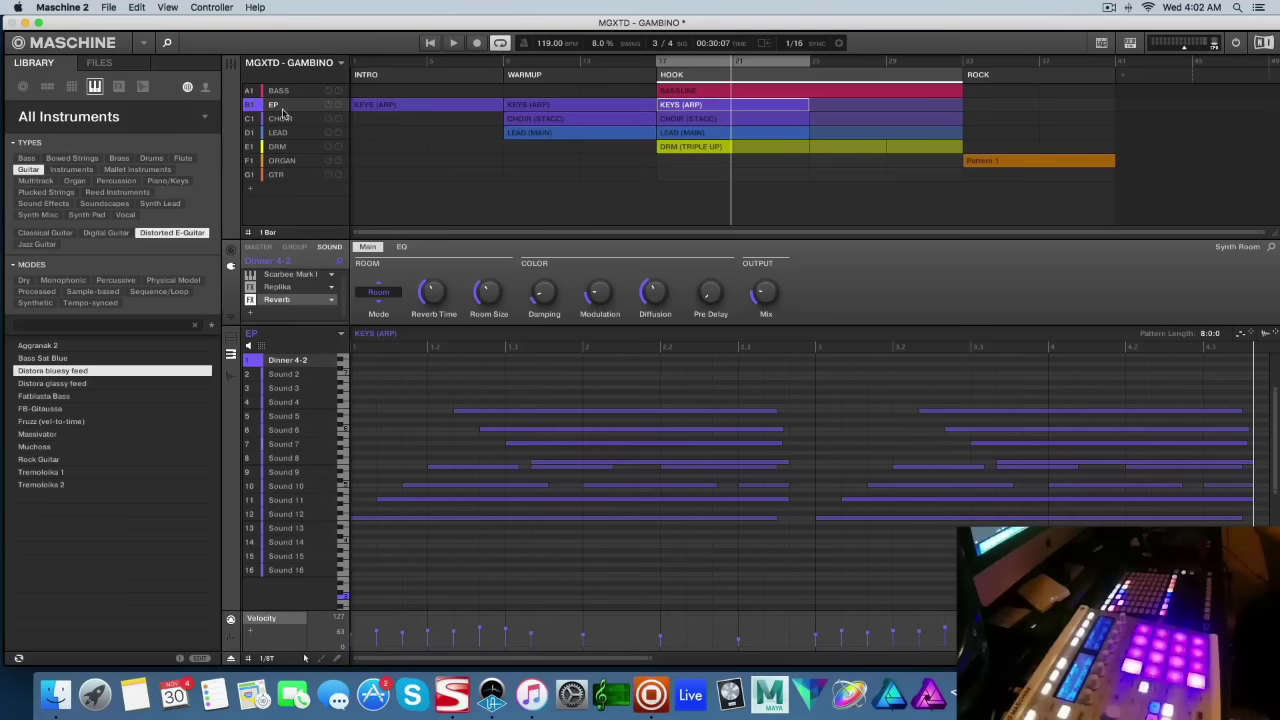
- Solo the EP group, start song playback, and select the CHOIR group
{"action": "right_click", "coordinate": [254, 106]}
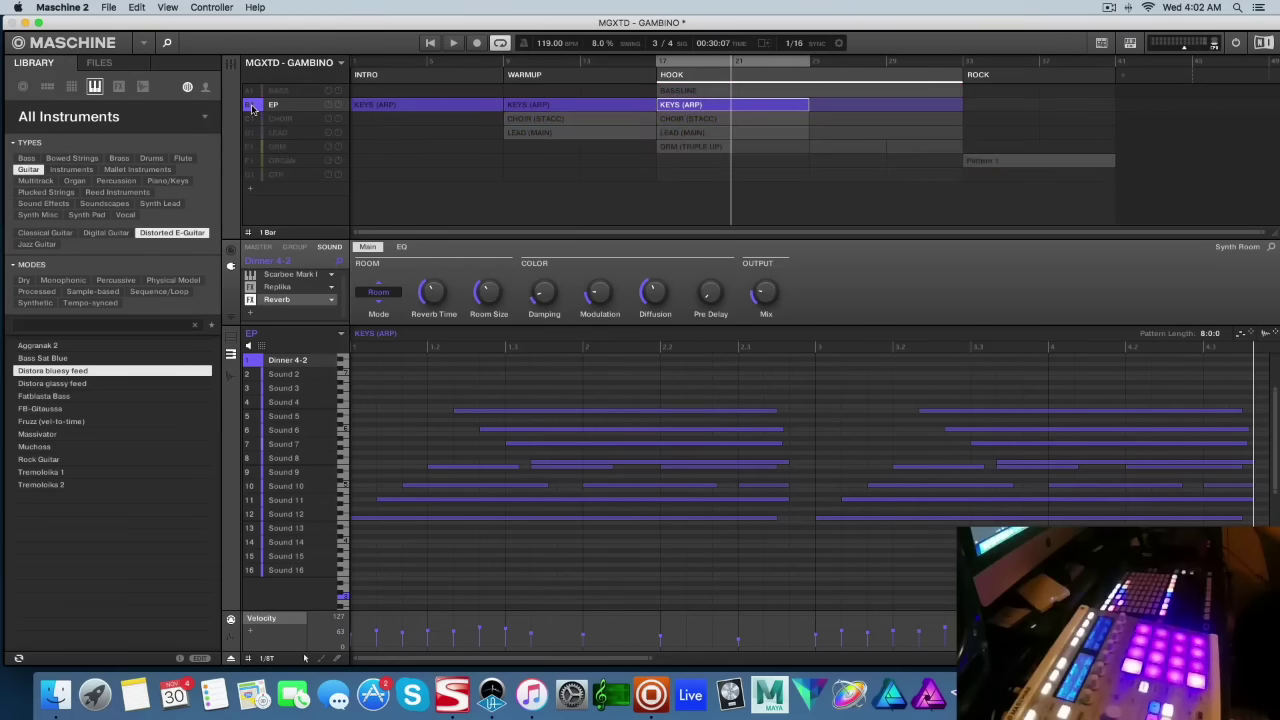
{"action": "left_click", "coordinate": [453, 44]}
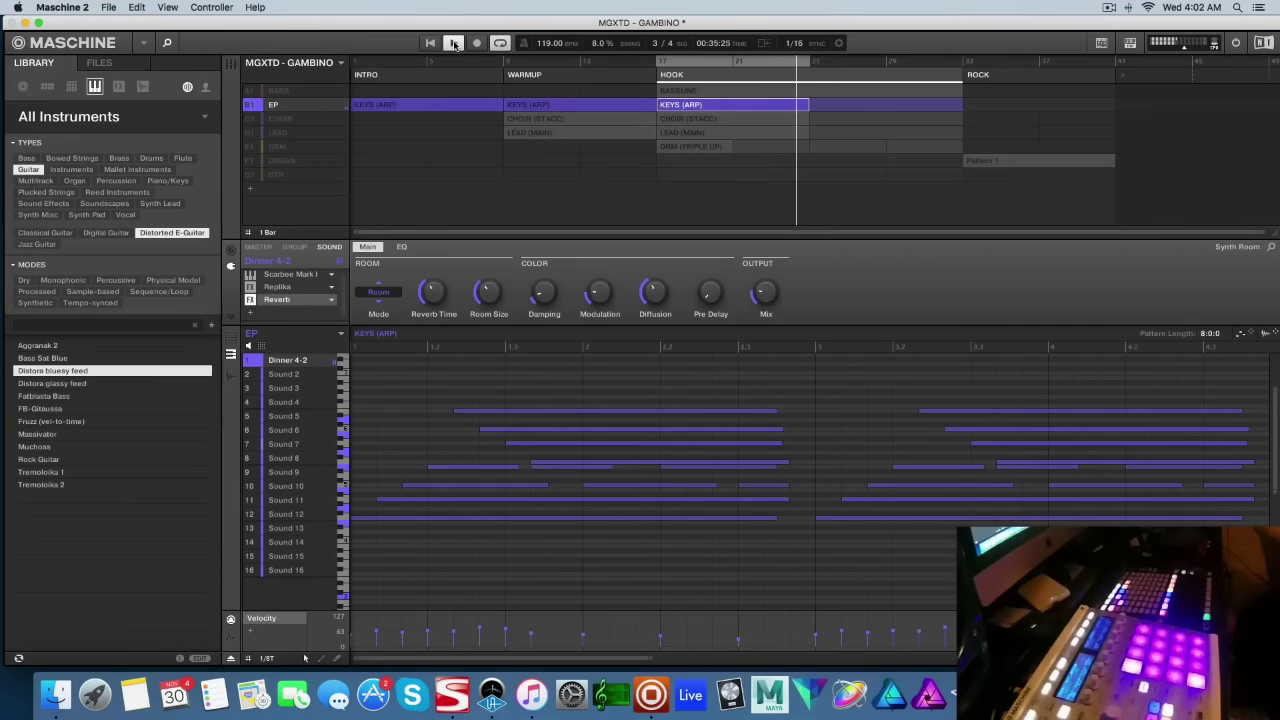
{"action": "left_click", "coordinate": [292, 121]}
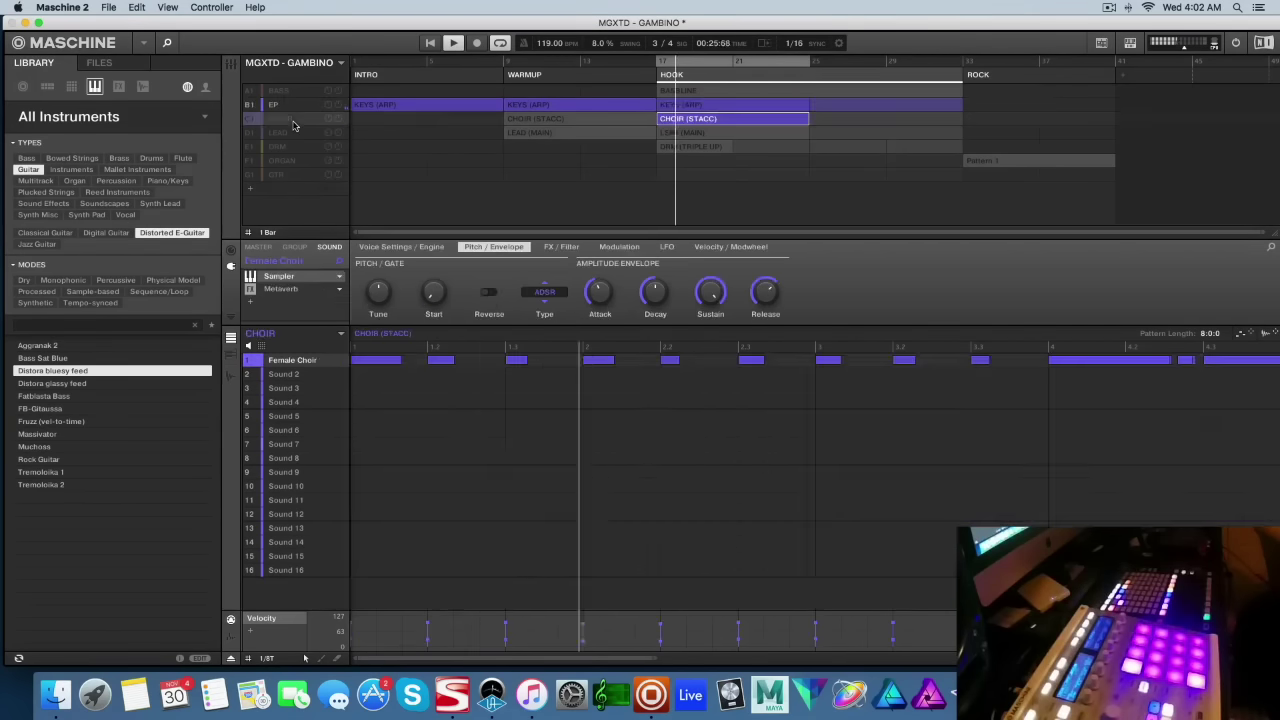
- Check the choir's Sampler and Metaverb plug-ins, then unmute the CHOIR group
{"action": "left_click", "coordinate": [230, 63]}
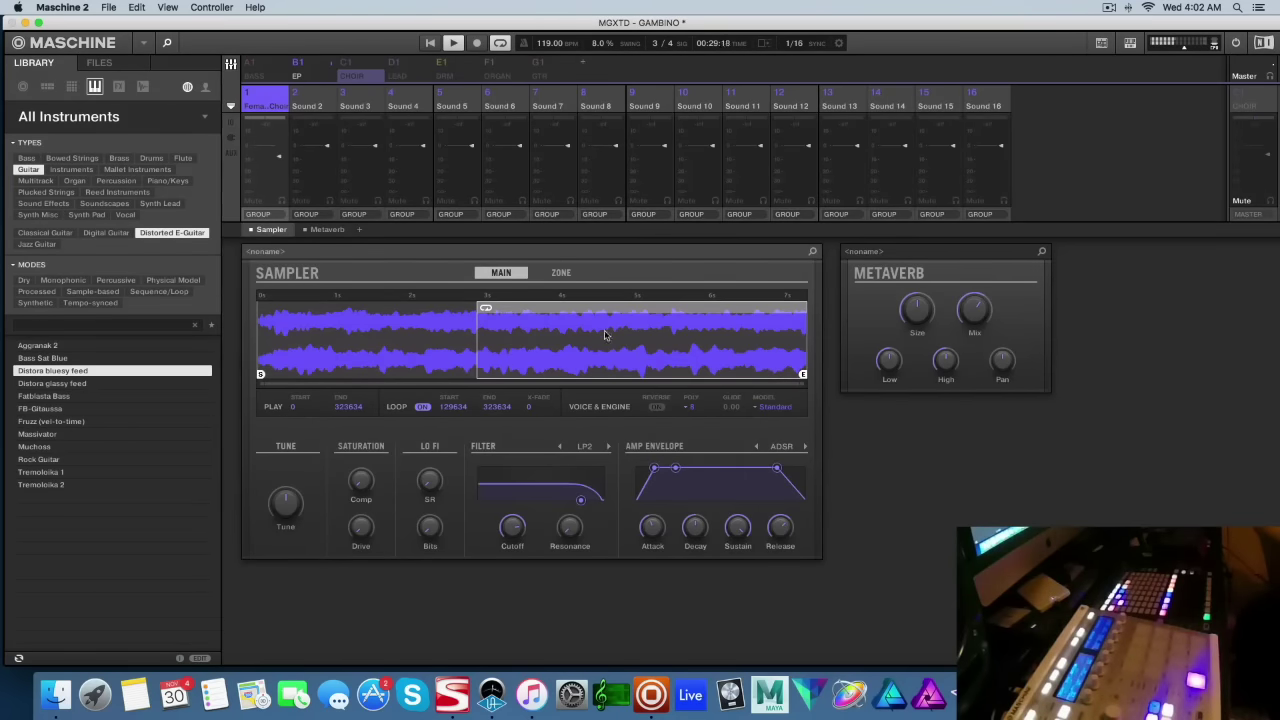
{"action": "left_click", "coordinate": [231, 64]}
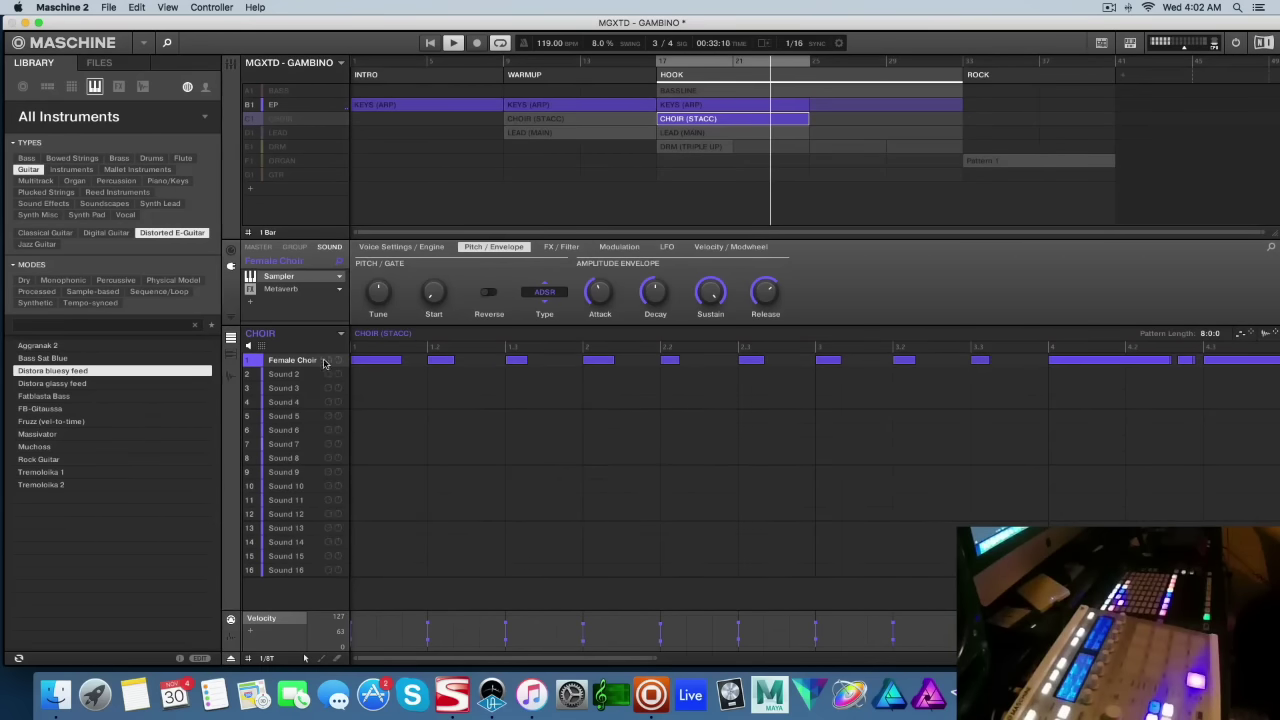
{"action": "left_click", "coordinate": [251, 119]}
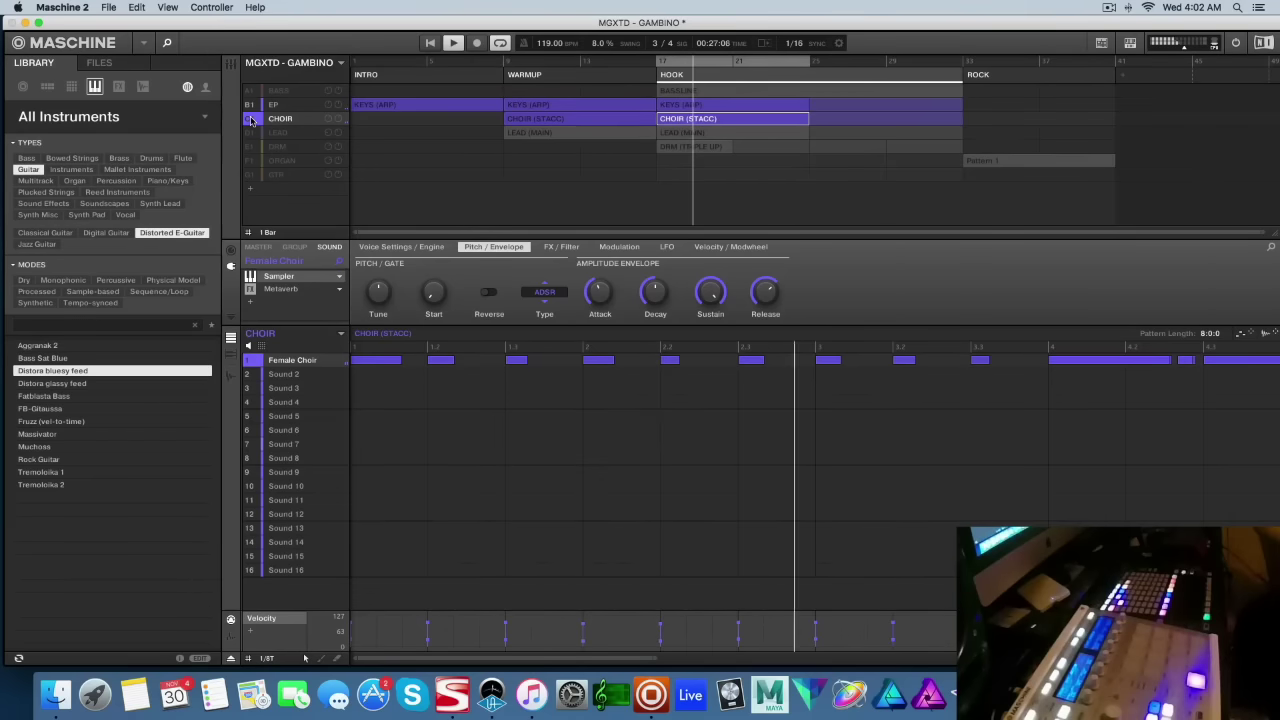
- Review the LEAD group's Monark and Replika plug-ins, unmute LEAD, and select the BASS group
{"action": "left_click", "coordinate": [268, 132]}
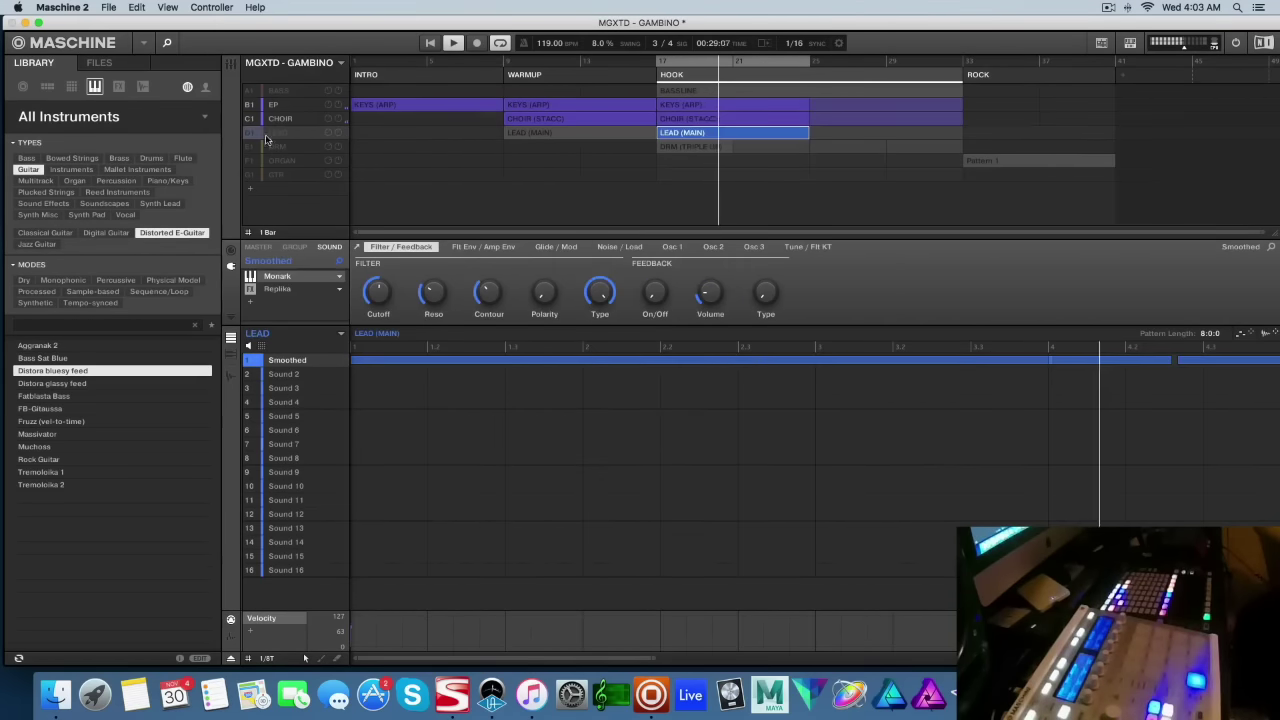
{"action": "left_click", "coordinate": [231, 64]}
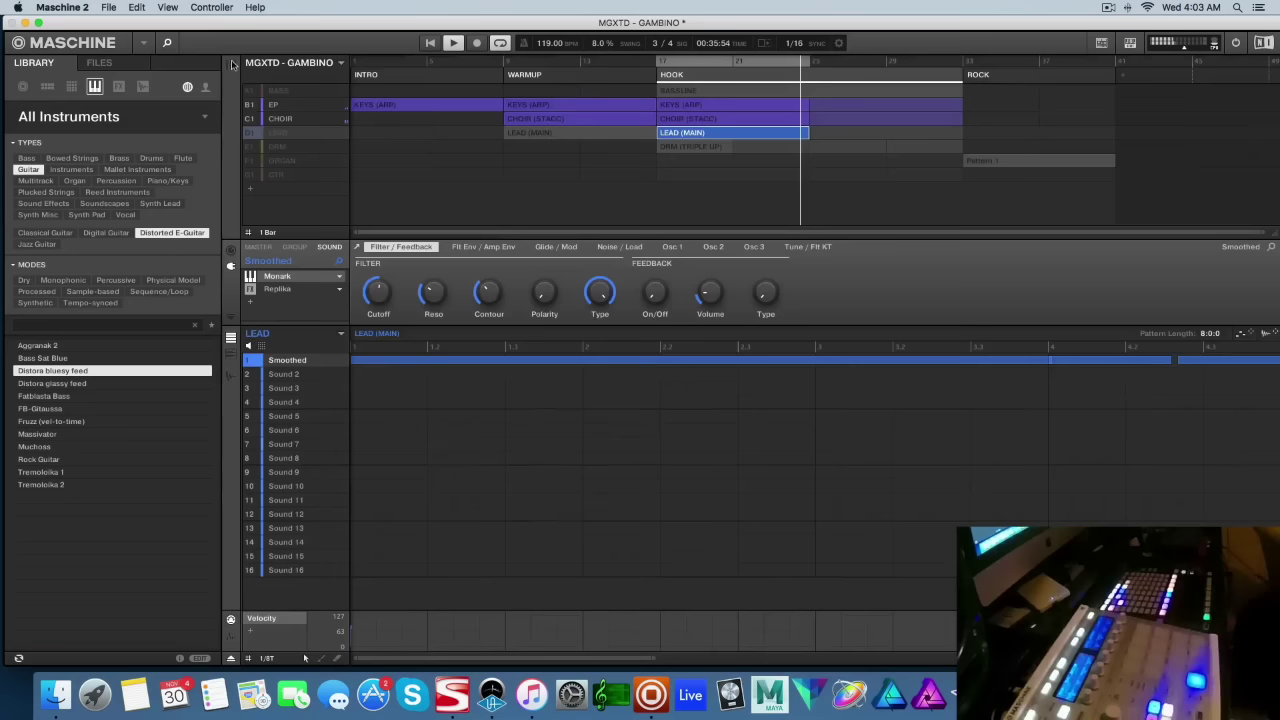
{"action": "left_click", "coordinate": [231, 64]}
{"action": "left_click", "coordinate": [252, 134]}
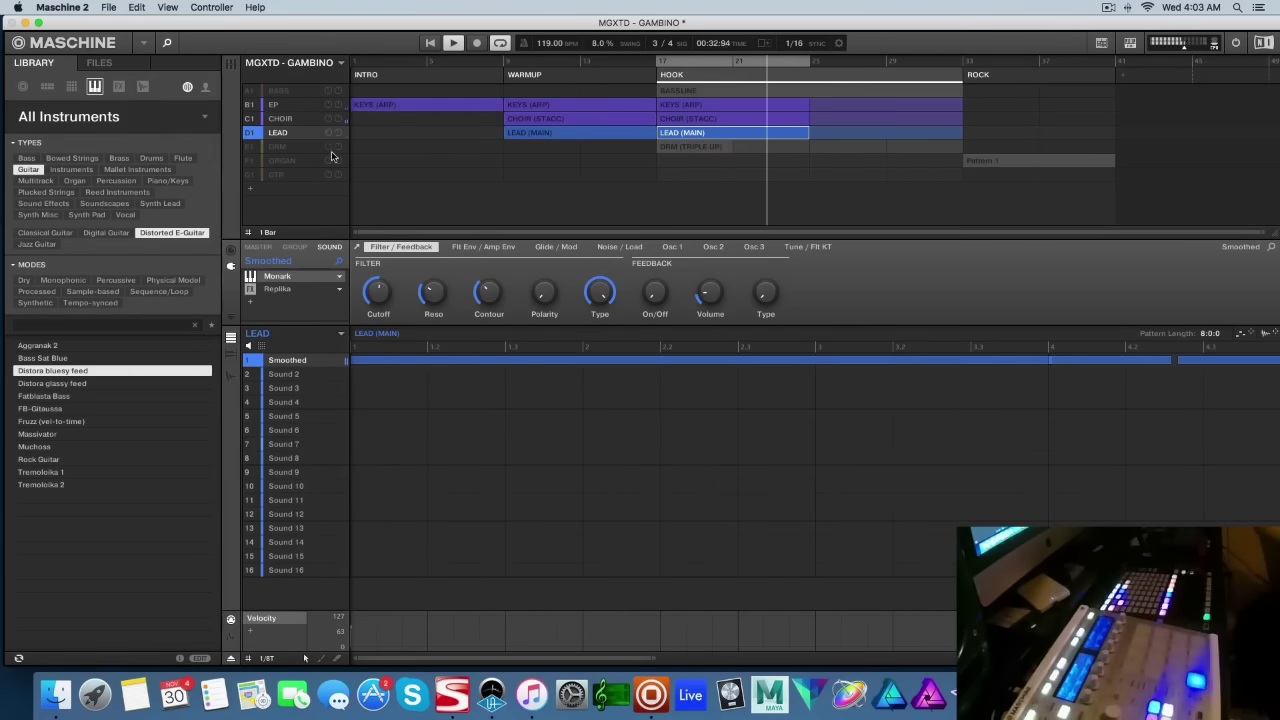
{"action": "left_click", "coordinate": [293, 91]}
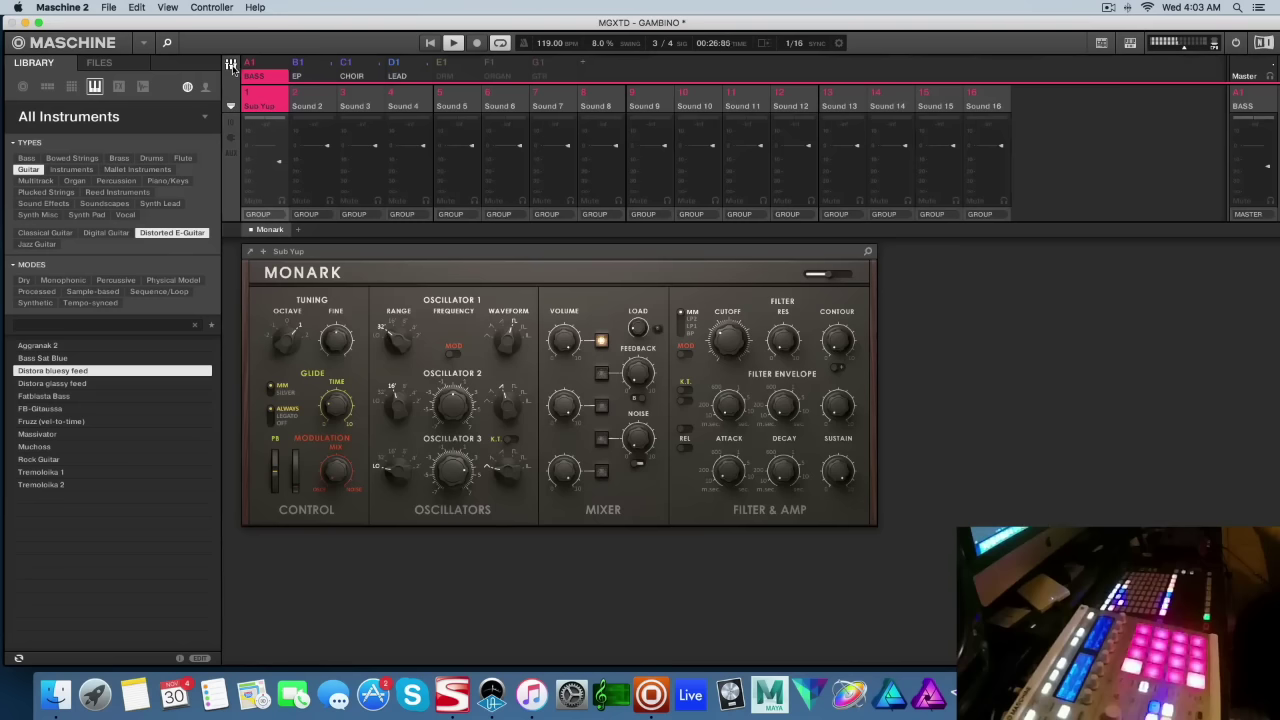
- Check the bass's Monark synth in the Mixer, then return to the arrangement and select EP
{"action": "left_click", "coordinate": [231, 63]}
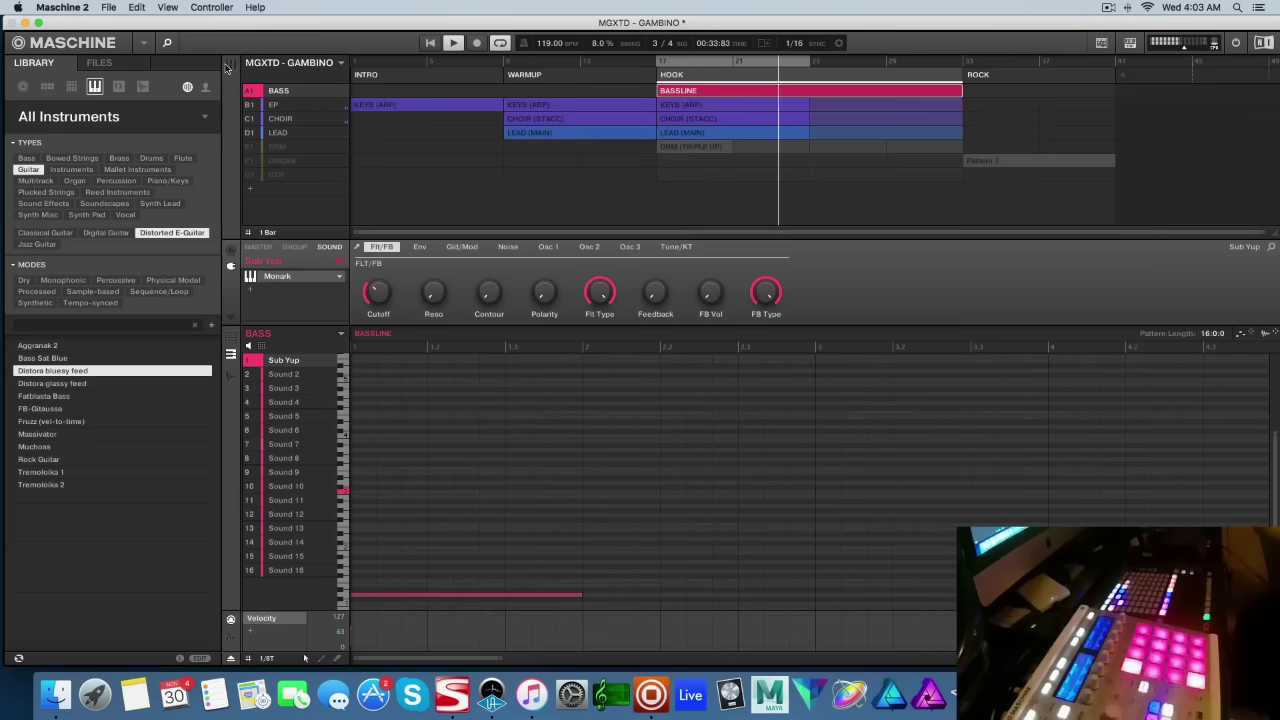
{"action": "left_click", "coordinate": [230, 66]}
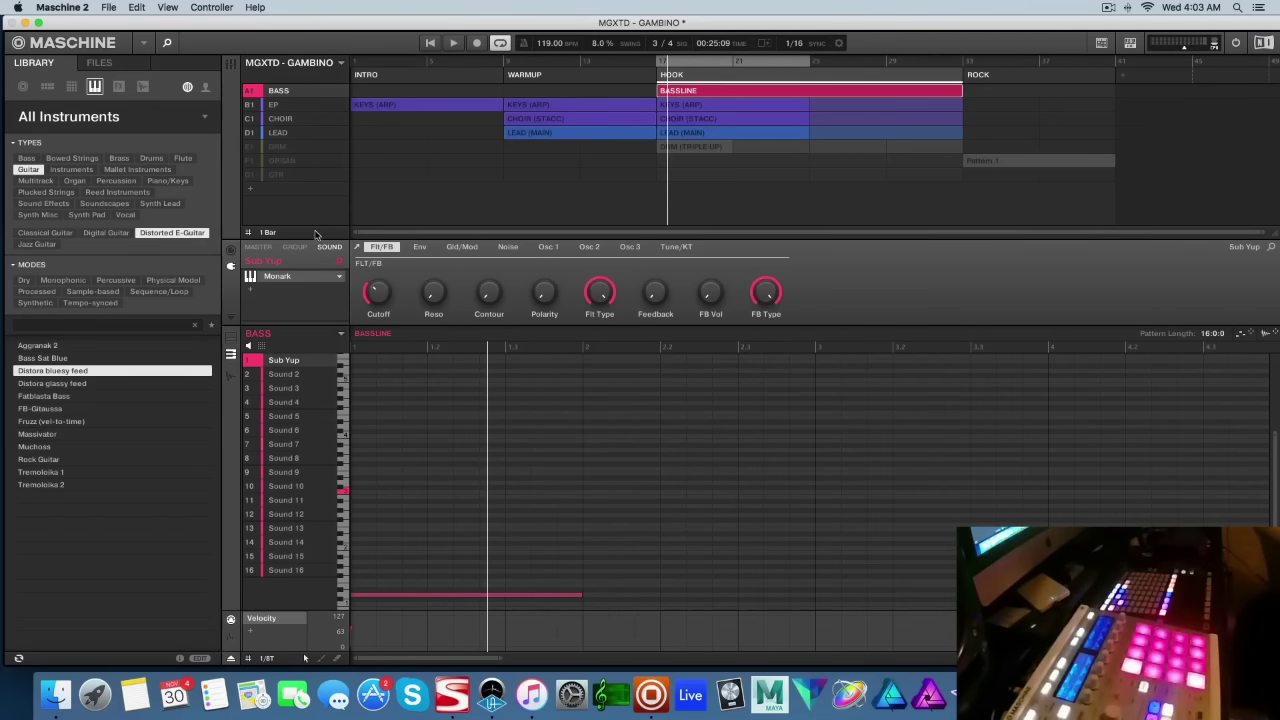
{"action": "left_click", "coordinate": [294, 106]}
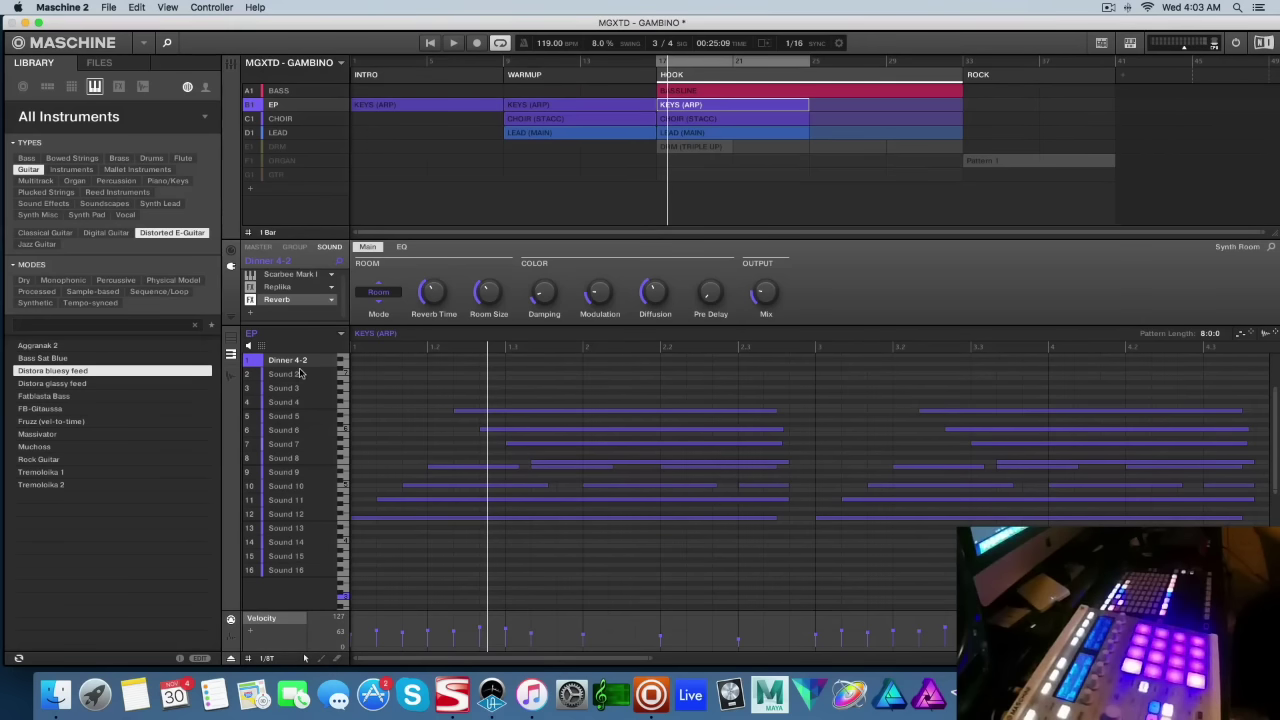
{"action": "left_click", "coordinate": [286, 120]}
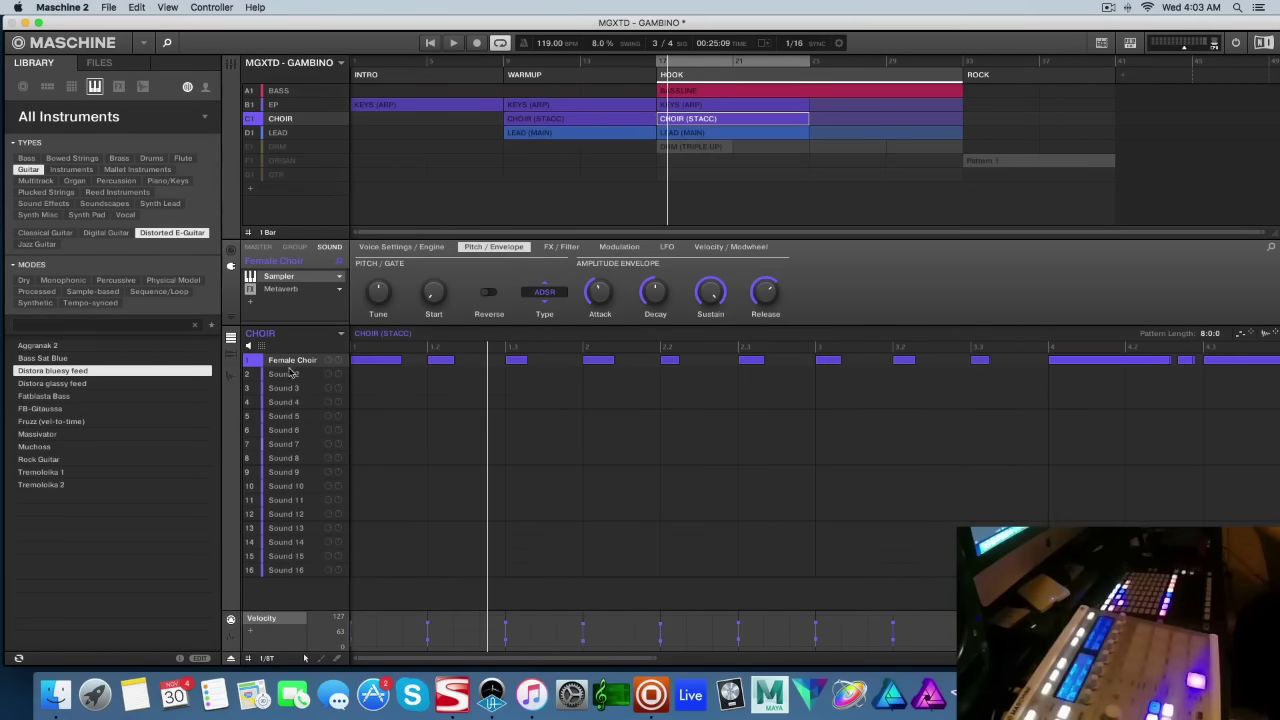
{"action": "left_click", "coordinate": [293, 137]}
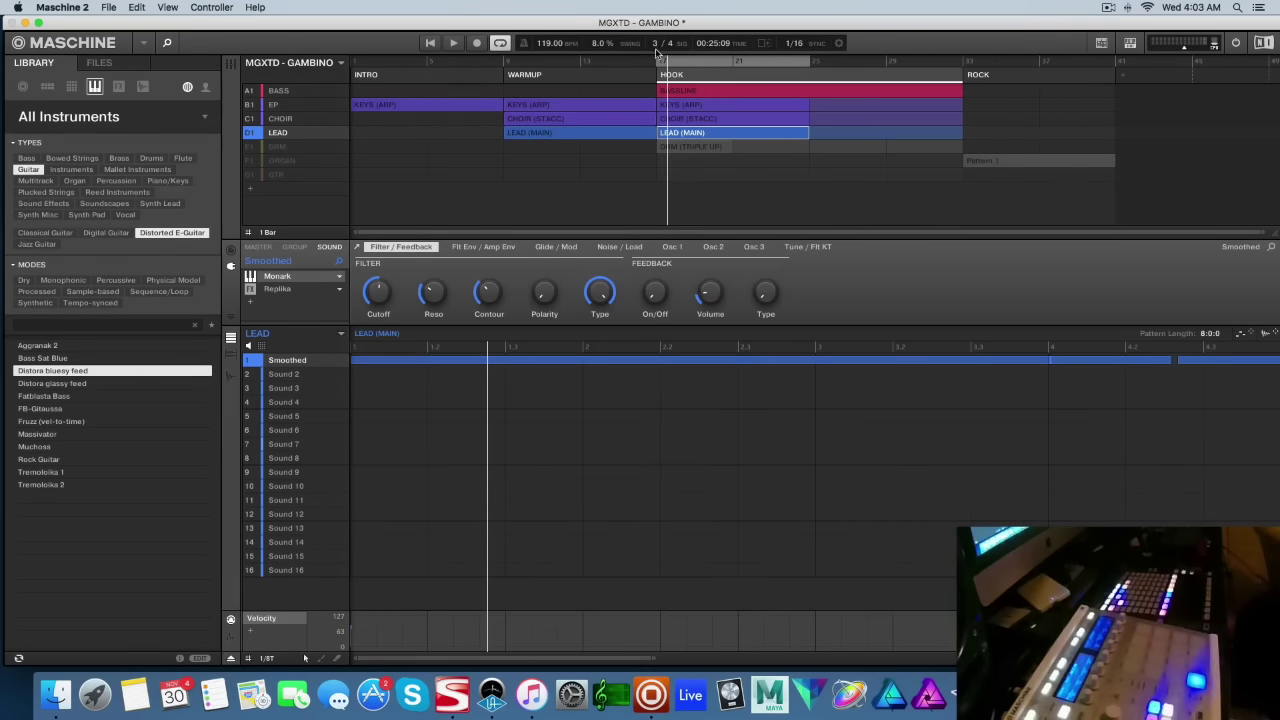
{"action": "double_click", "coordinate": [656, 44]}
{"action": "key", "text": "Return"}
- Select and unmute the DRM group, toggling its drum sounds between pad grid and list
{"action": "left_click", "coordinate": [294, 148]}
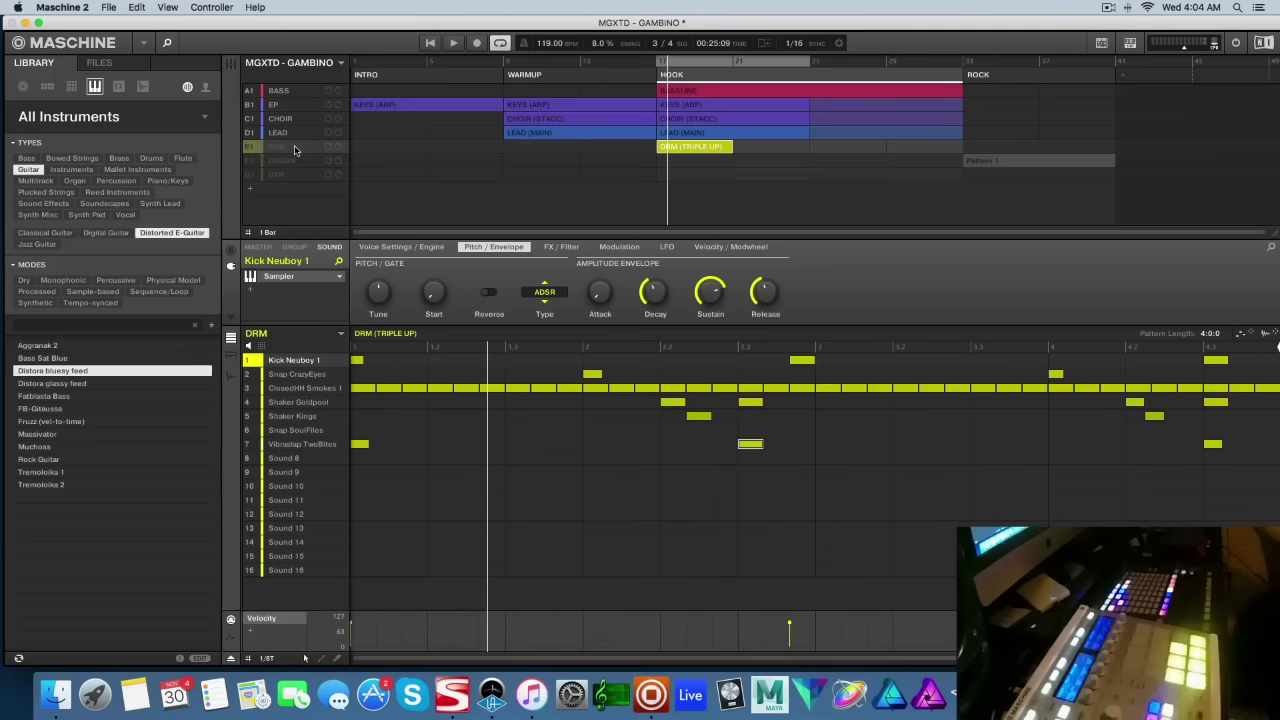
{"action": "left_click", "coordinate": [251, 148]}
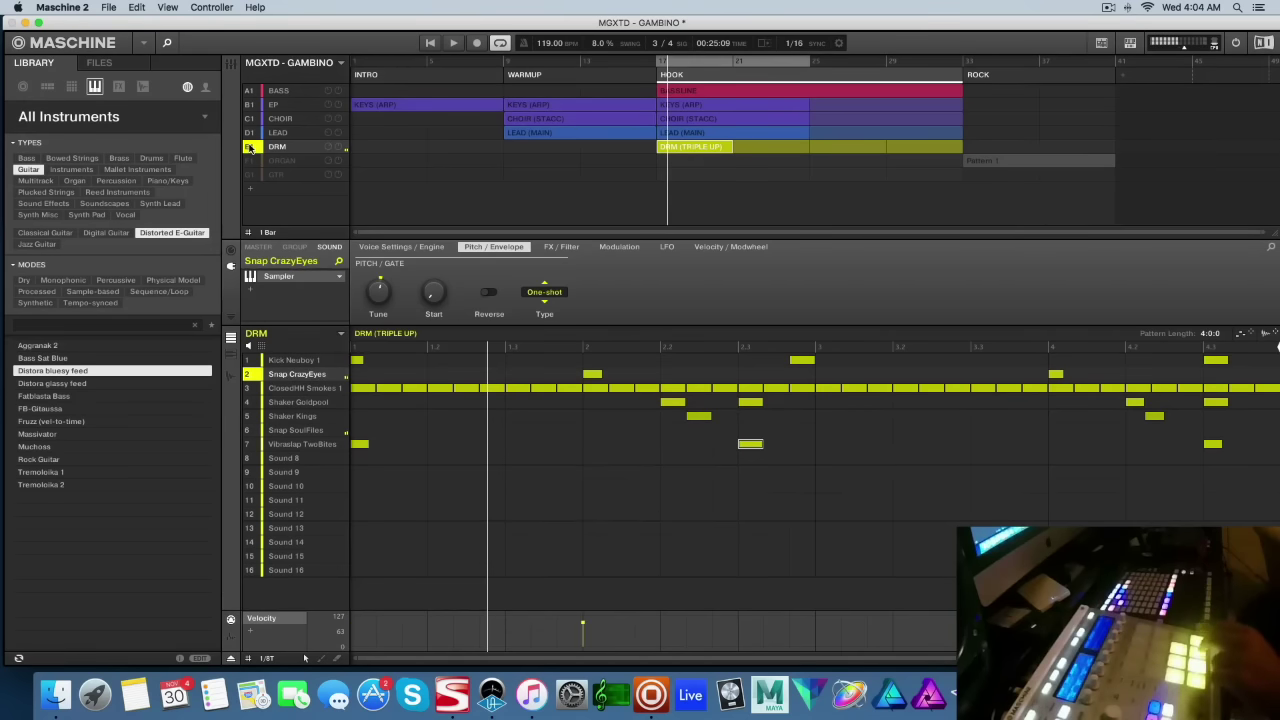
{"action": "left_click", "coordinate": [262, 346]}
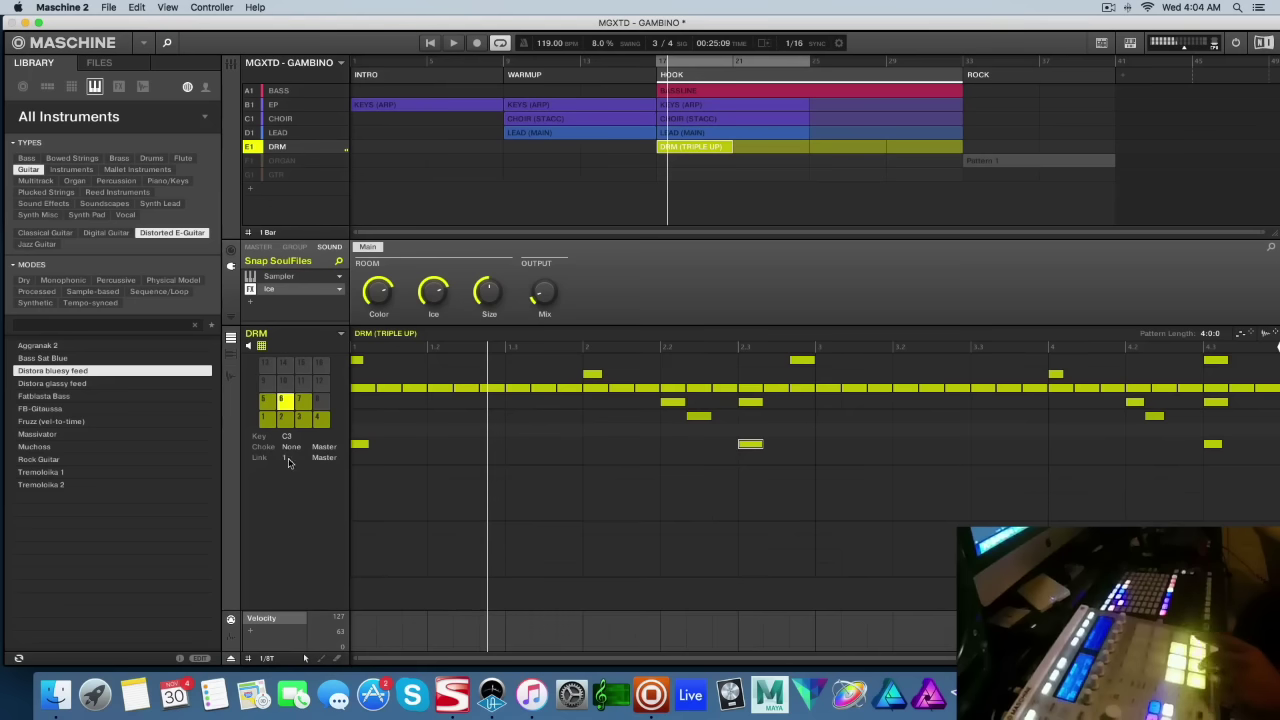
{"action": "left_click", "coordinate": [262, 346]}
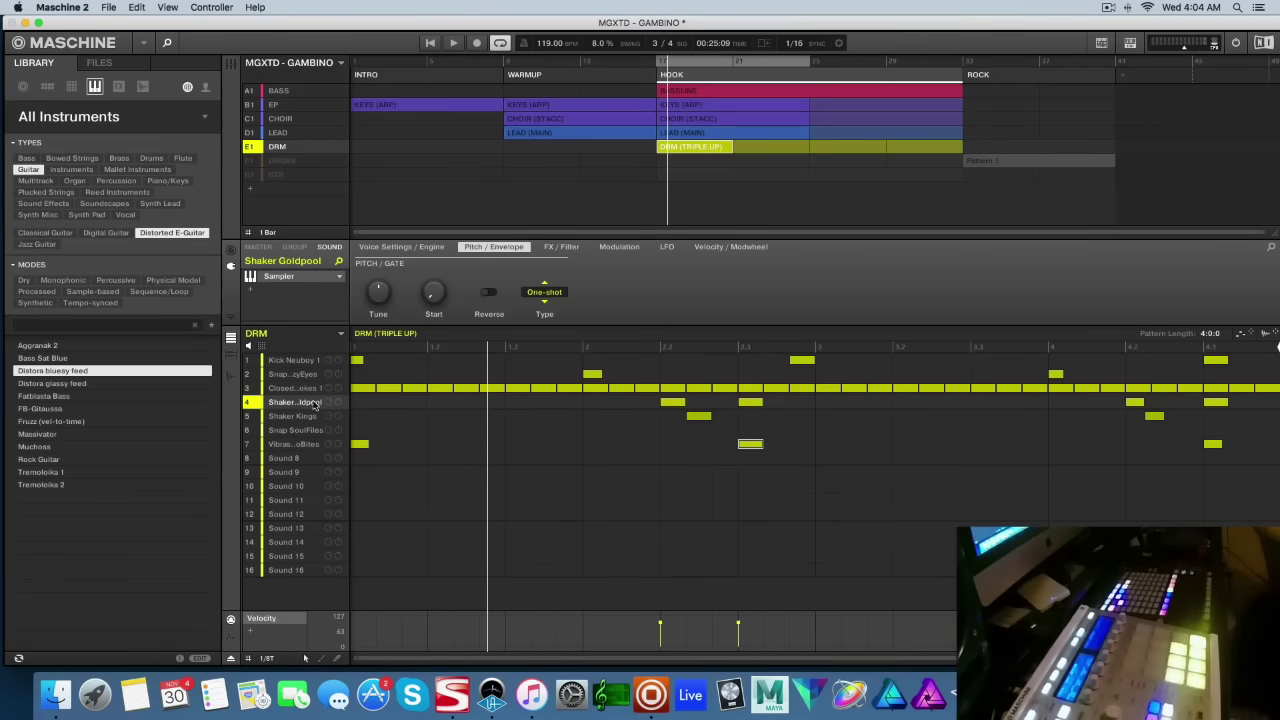
- Inspect the ORGAN's Vintage Organs and GTR's Prism plug-ins, plus the group-level mixer channels
{"action": "left_click", "coordinate": [298, 162]}
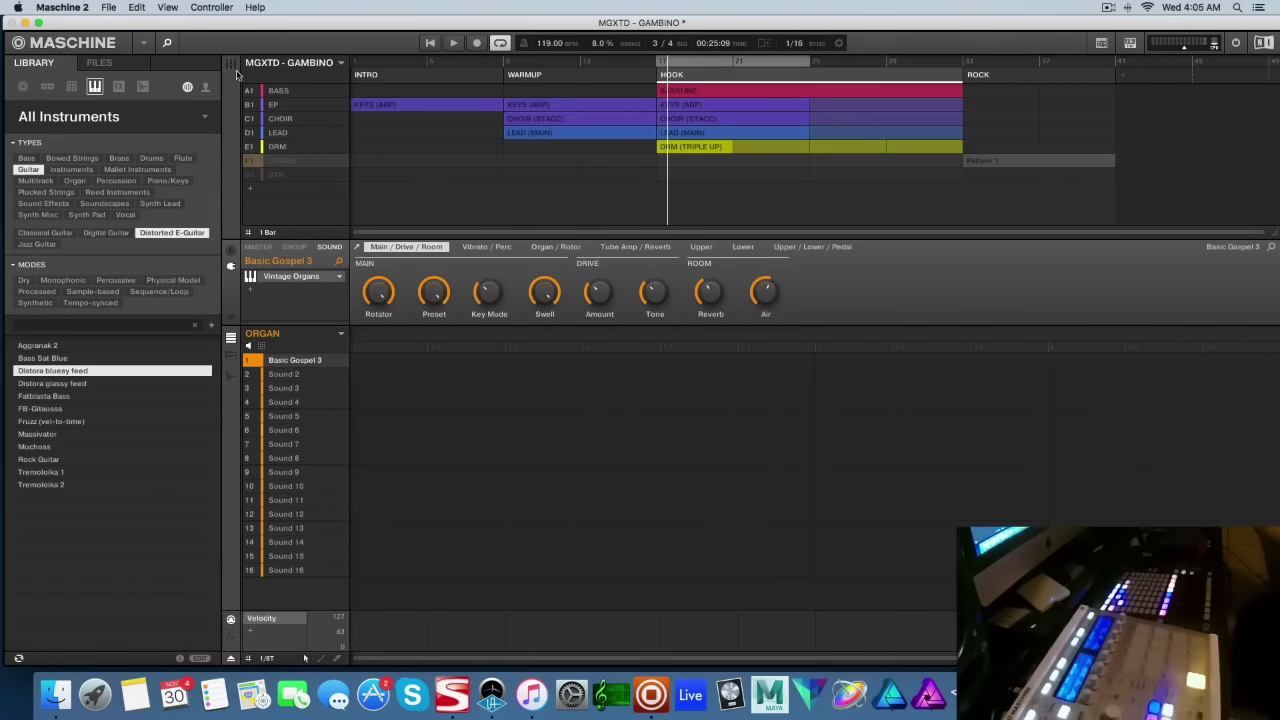
{"action": "key", "text": "super+m"}
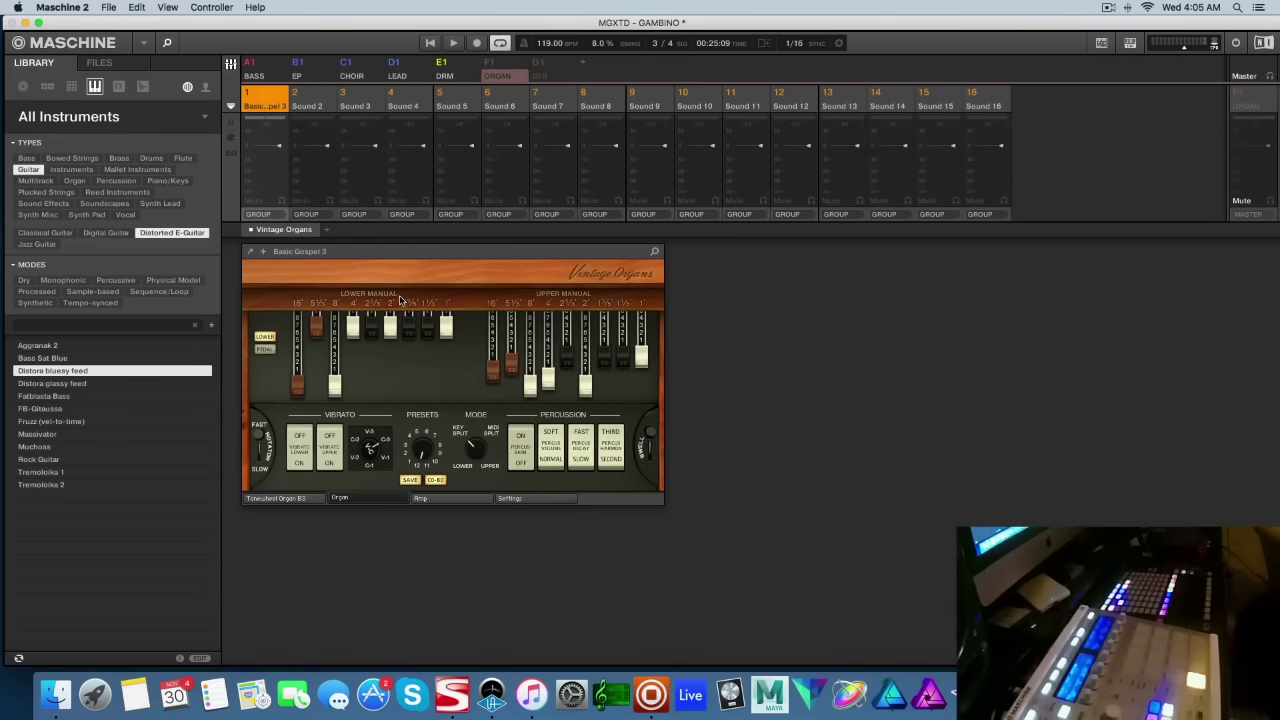
{"action": "left_click", "coordinate": [230, 63]}
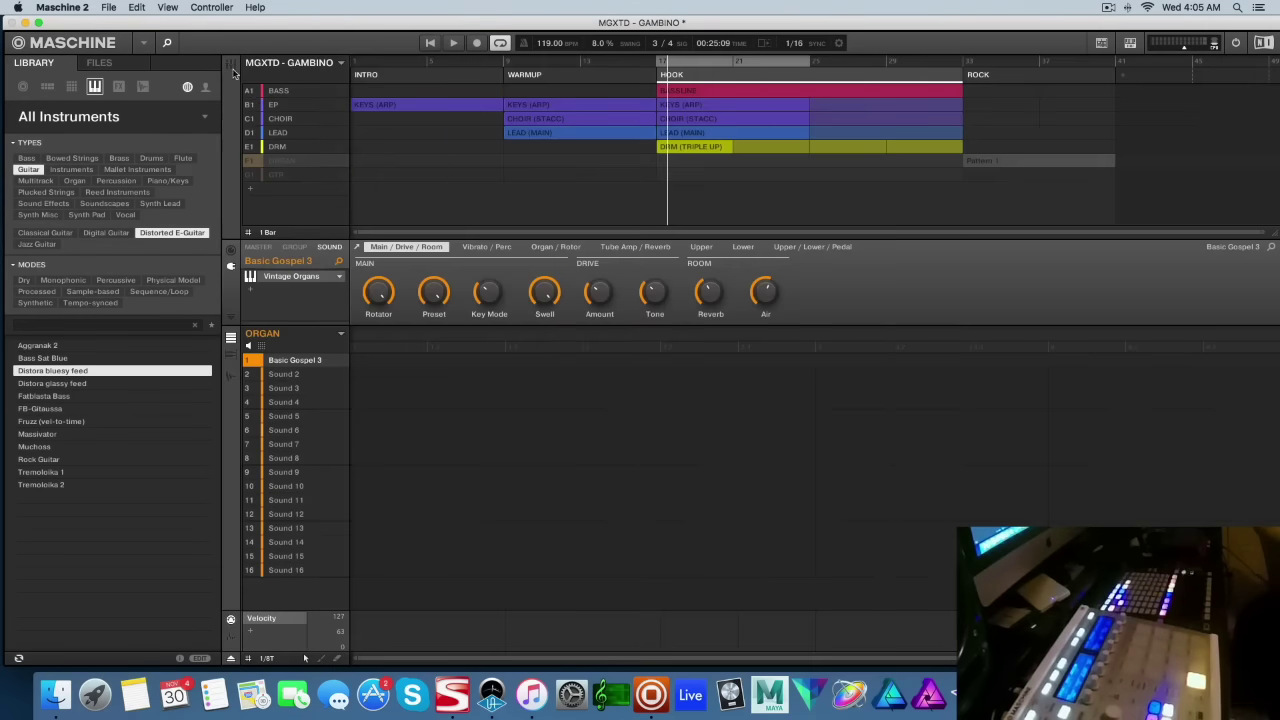
{"action": "left_click", "coordinate": [293, 178]}
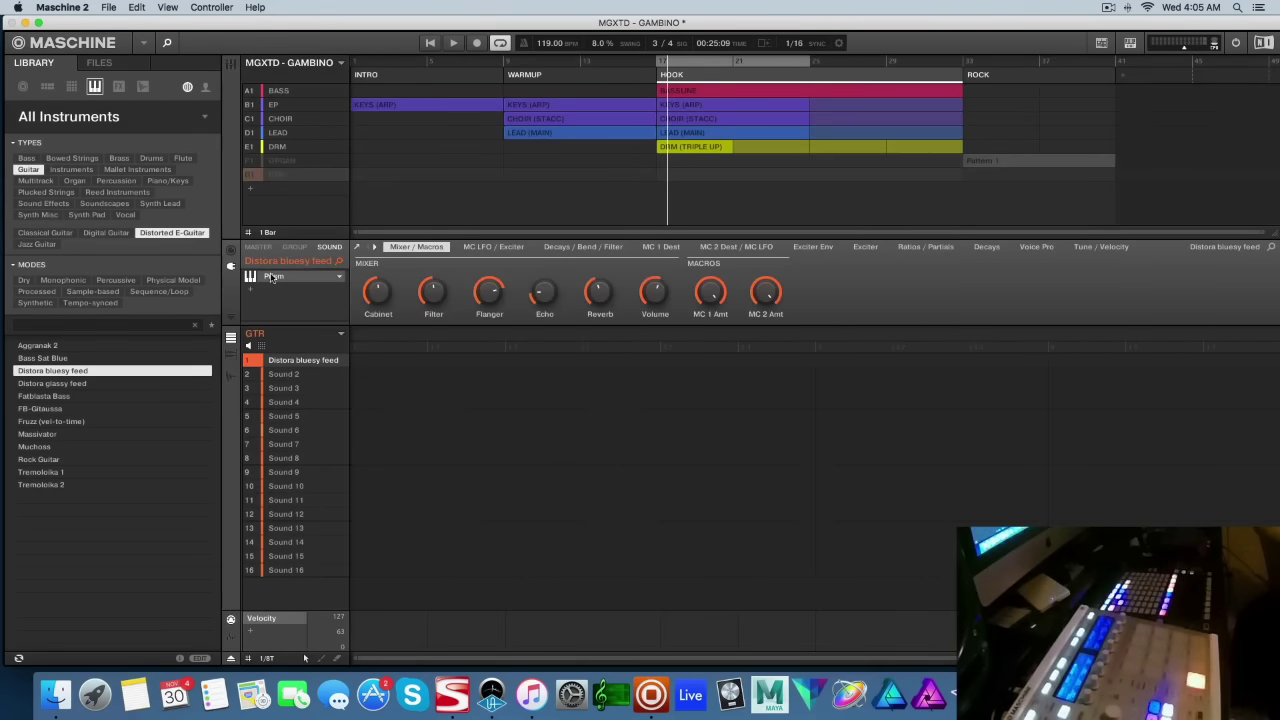
{"action": "left_click", "coordinate": [230, 63]}
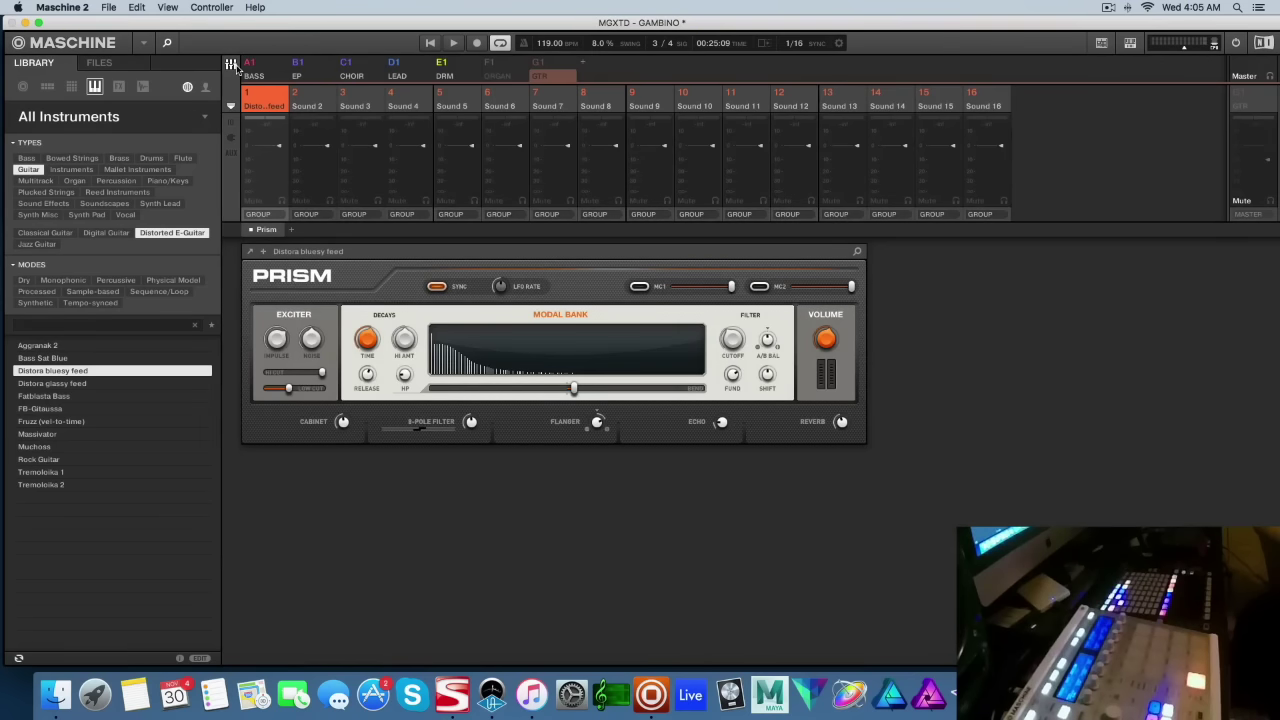
{"action": "left_click", "coordinate": [237, 70]}
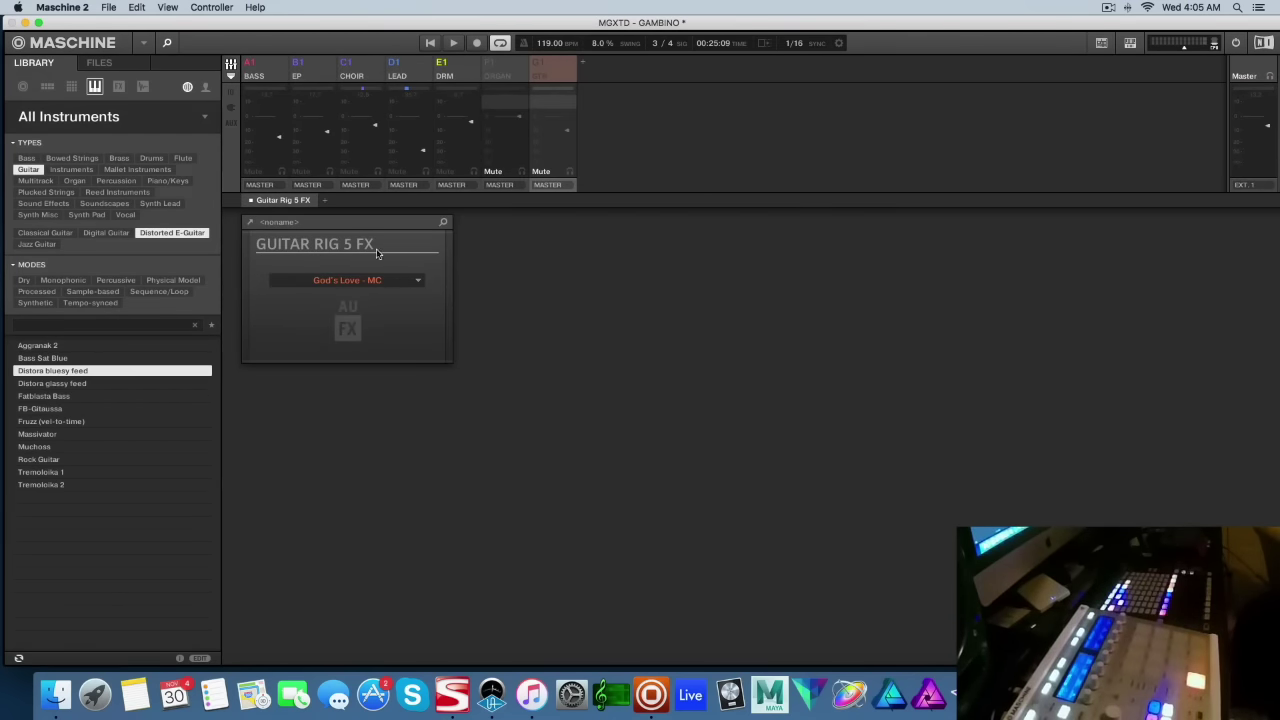
{"action": "left_click", "coordinate": [231, 64]}
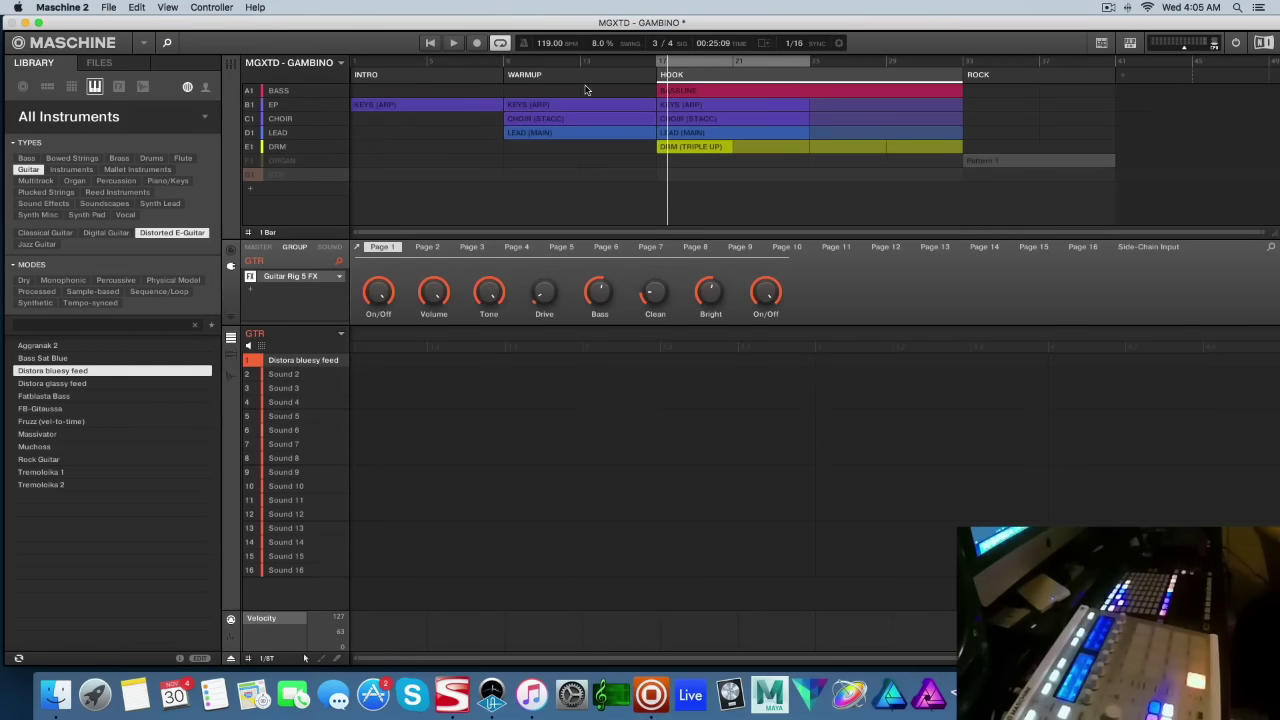
- Add a stray Group H1, delete it, and show the BASS group's BASSLINE pattern
{"action": "left_click", "coordinate": [258, 160]}
{"action": "left_click", "coordinate": [255, 187]}
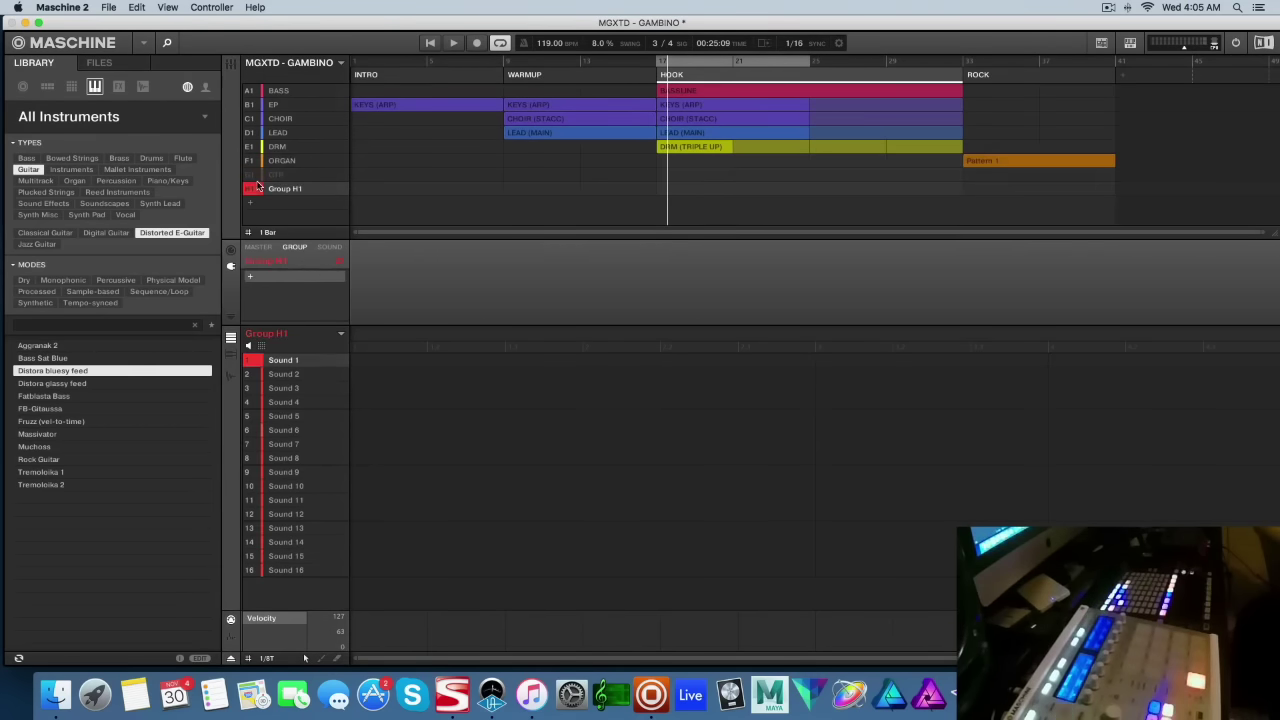
{"action": "right_click", "coordinate": [278, 190]}
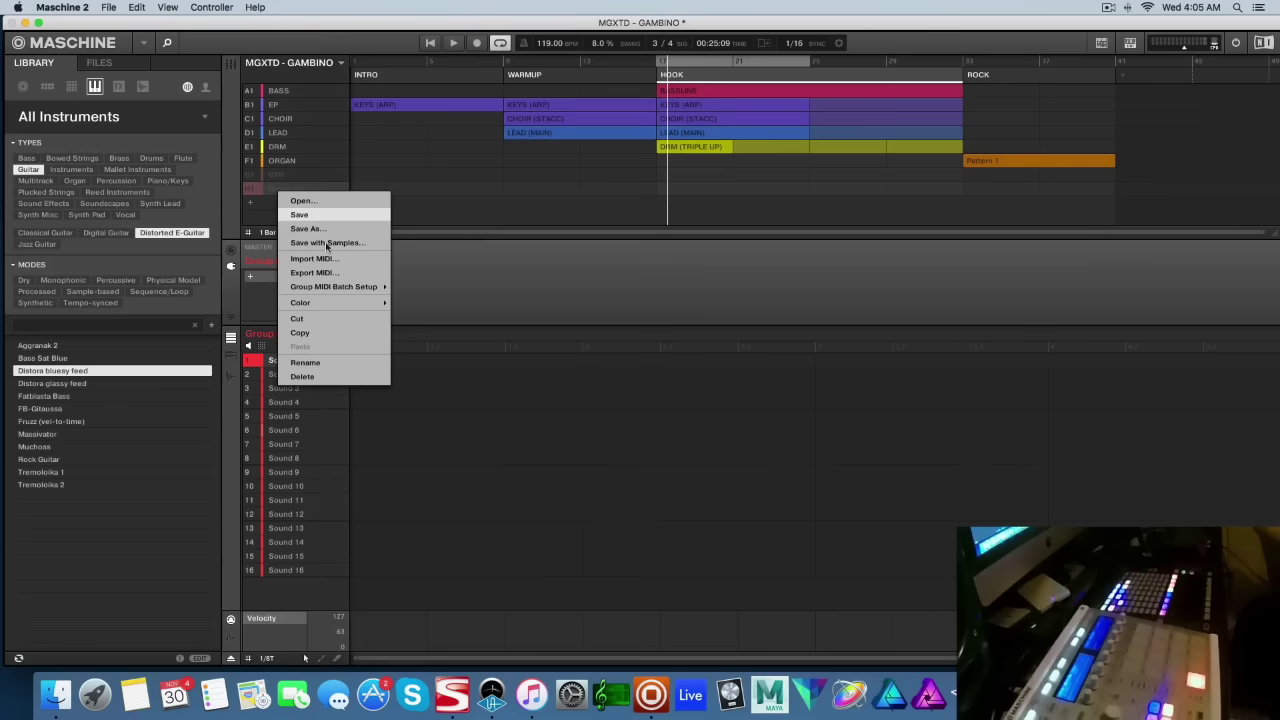
{"action": "left_click", "coordinate": [331, 376]}
{"action": "left_click", "coordinate": [280, 91]}
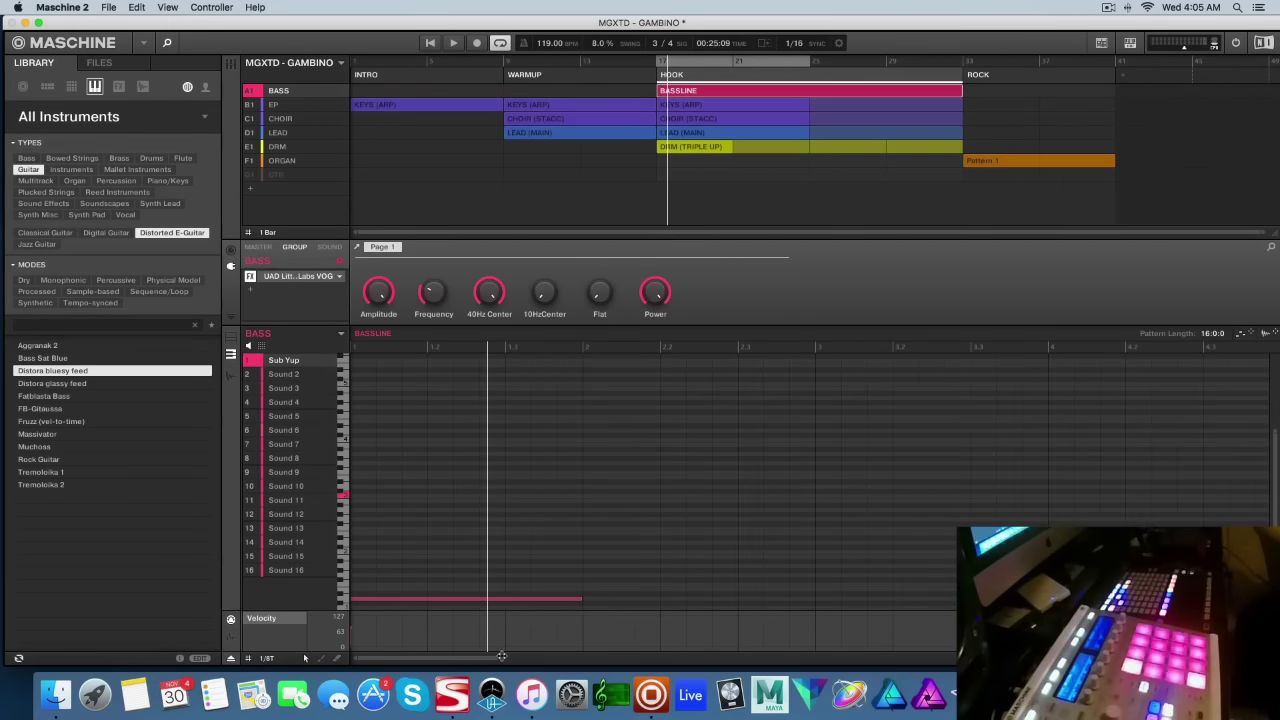
- Zoom the pattern out to 16 bars and view the LEAD, CHOIR and EP patterns as piano rolls
{"action": "left_click_drag", "start_coordinate": [501, 655], "coordinate": [620, 655]}
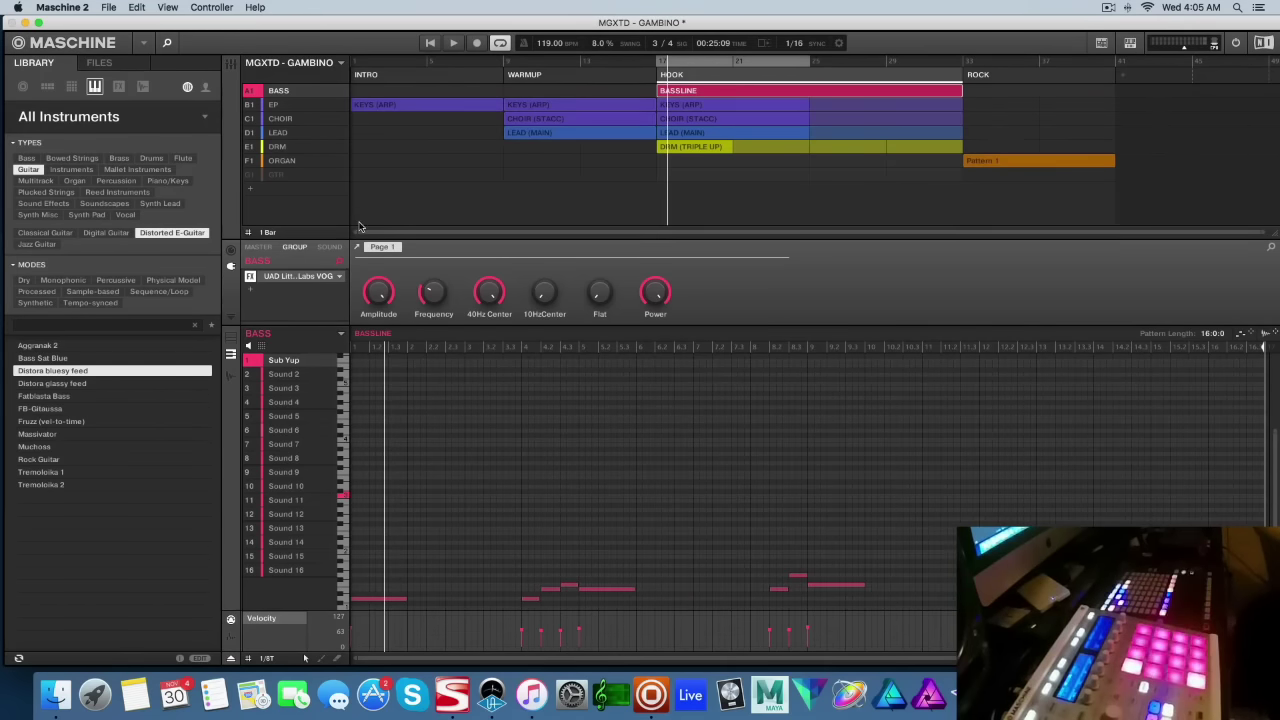
{"action": "left_click", "coordinate": [278, 133]}
{"action": "left_click", "coordinate": [231, 356]}
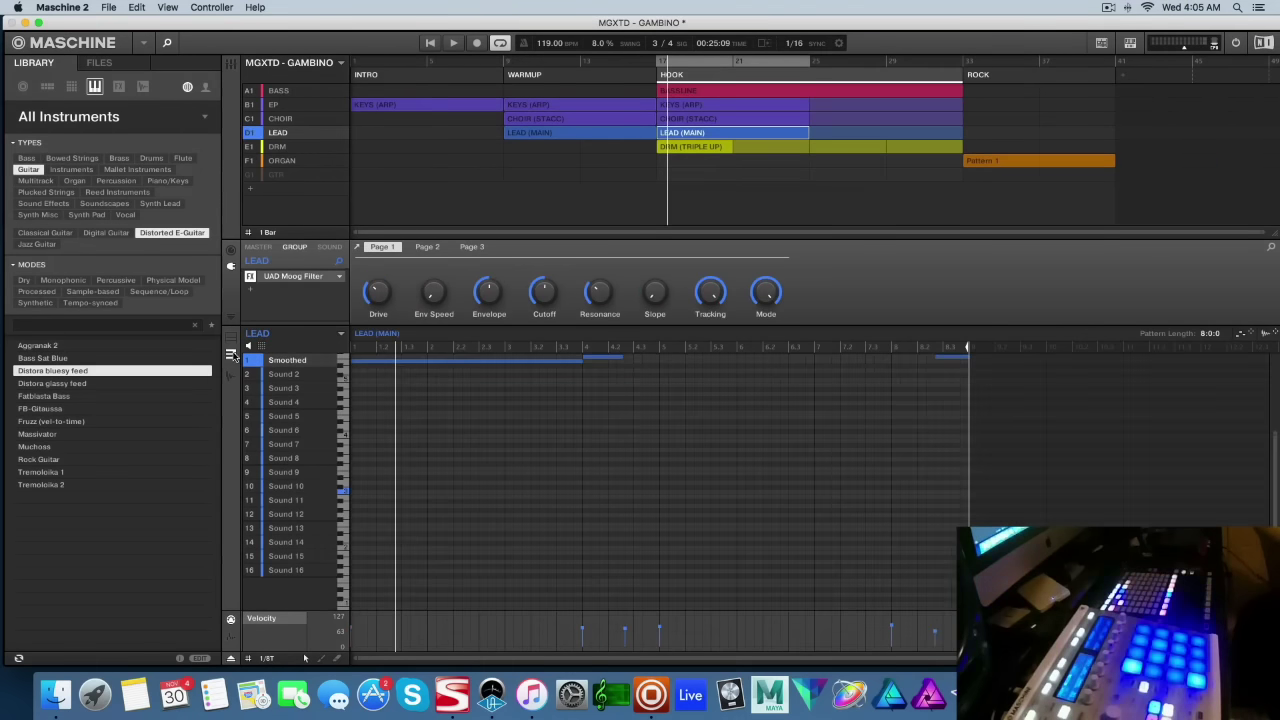
{"action": "scroll", "coordinate": [520, 468], "scroll_direction": "up", "scroll_amount": 5}
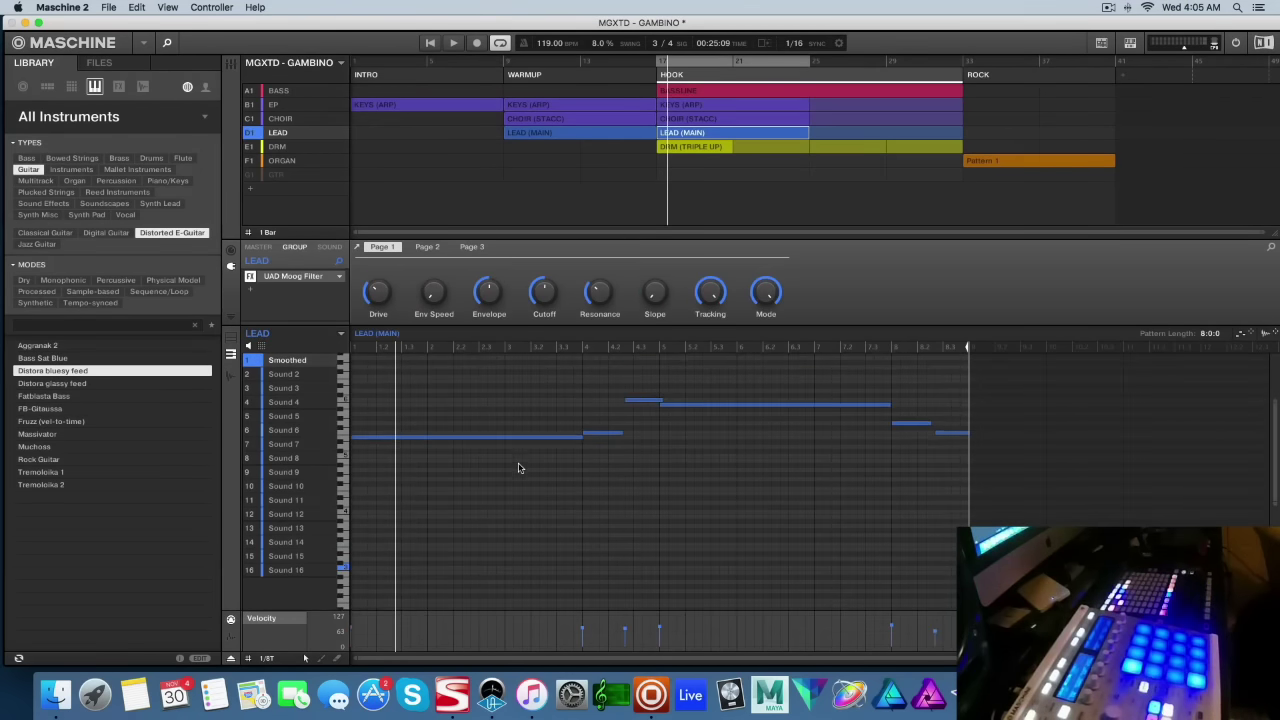
{"action": "left_click", "coordinate": [284, 120]}
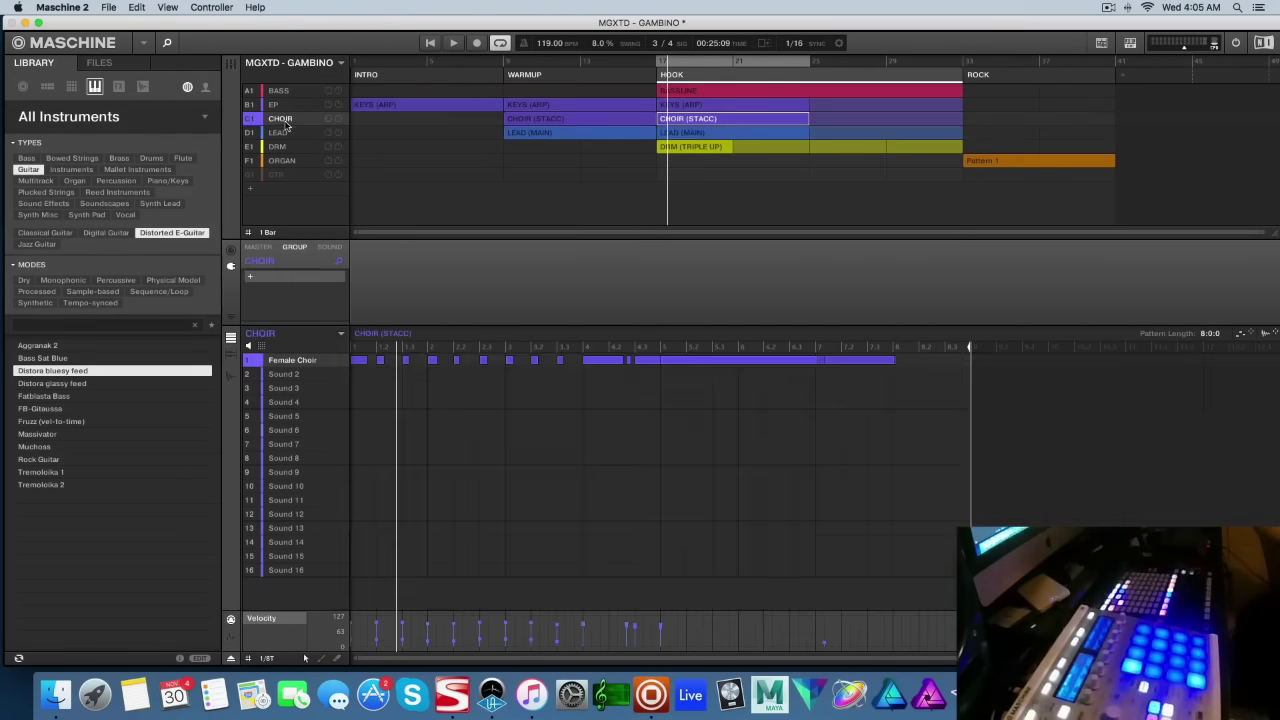
{"action": "left_click", "coordinate": [231, 357]}
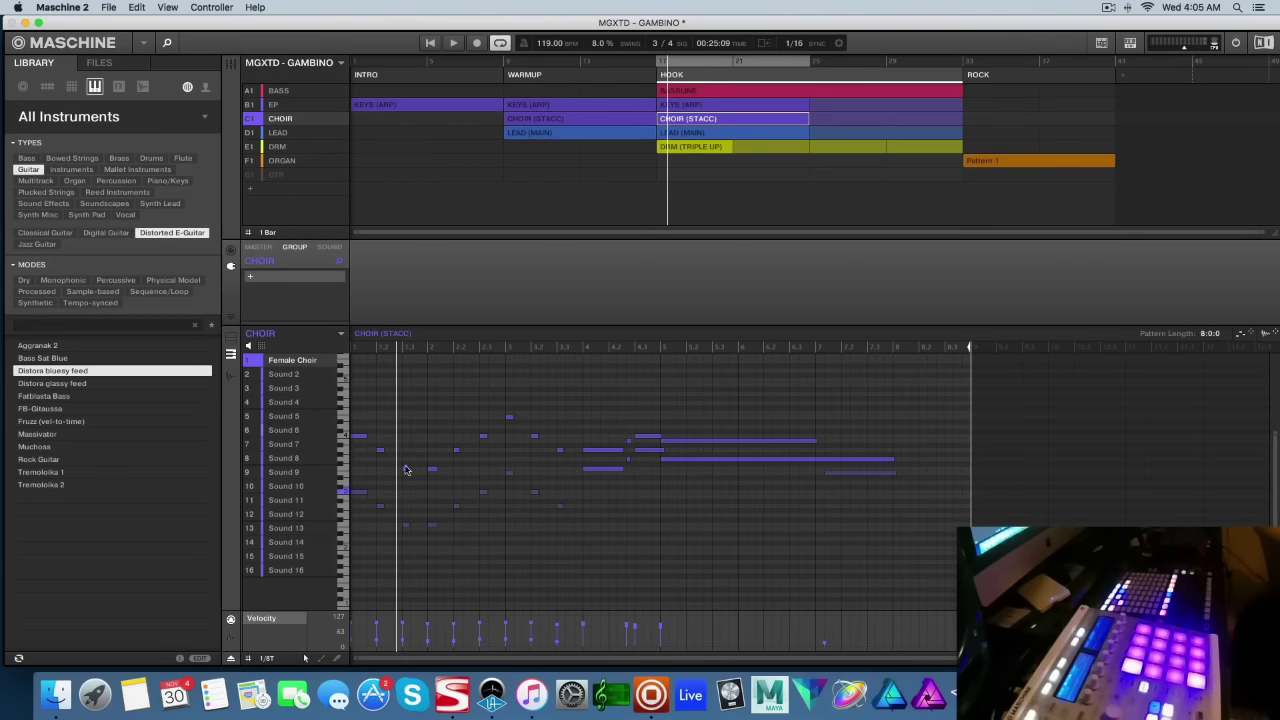
{"action": "left_click", "coordinate": [283, 108]}
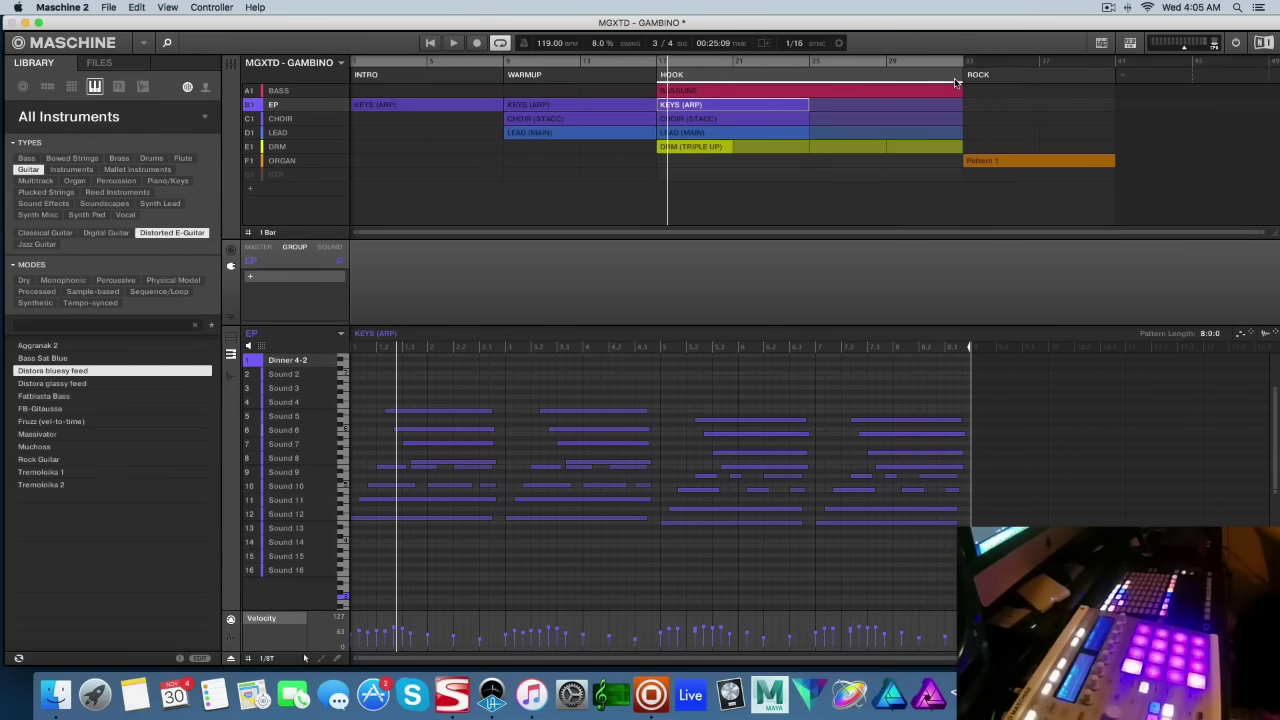
- Play the full arrangement from the song start
{"action": "key", "text": "space"}
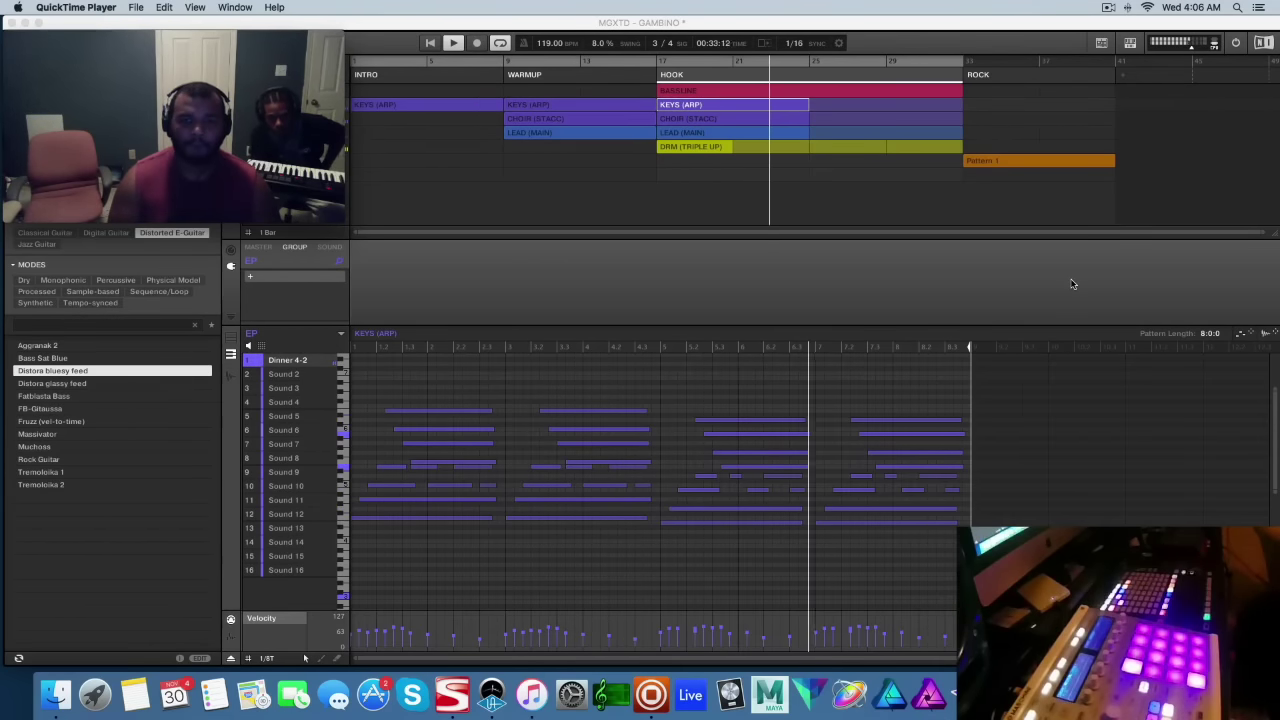
- Move the QuickTime Movie Recording window lower to uncover the Maschine library header
{"action": "mouse_move", "coordinate": [283, 44]}
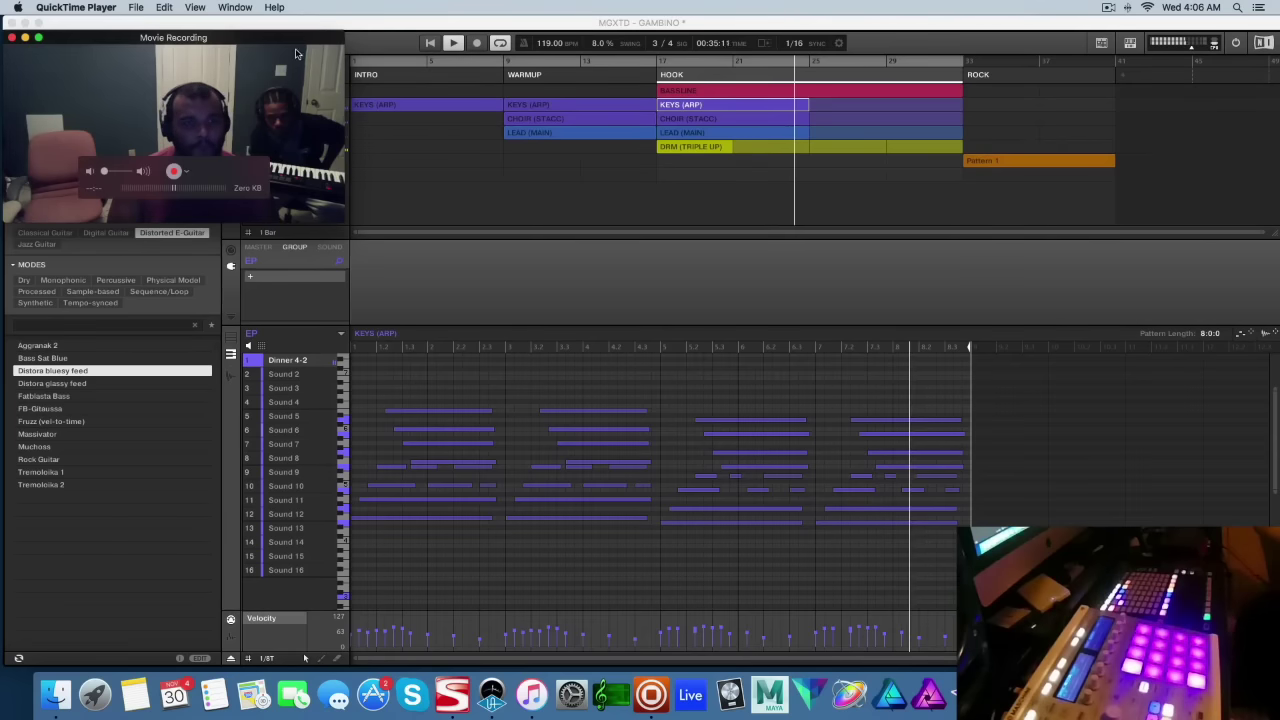
{"action": "left_click_drag", "start_coordinate": [283, 44], "coordinate": [283, 181]}
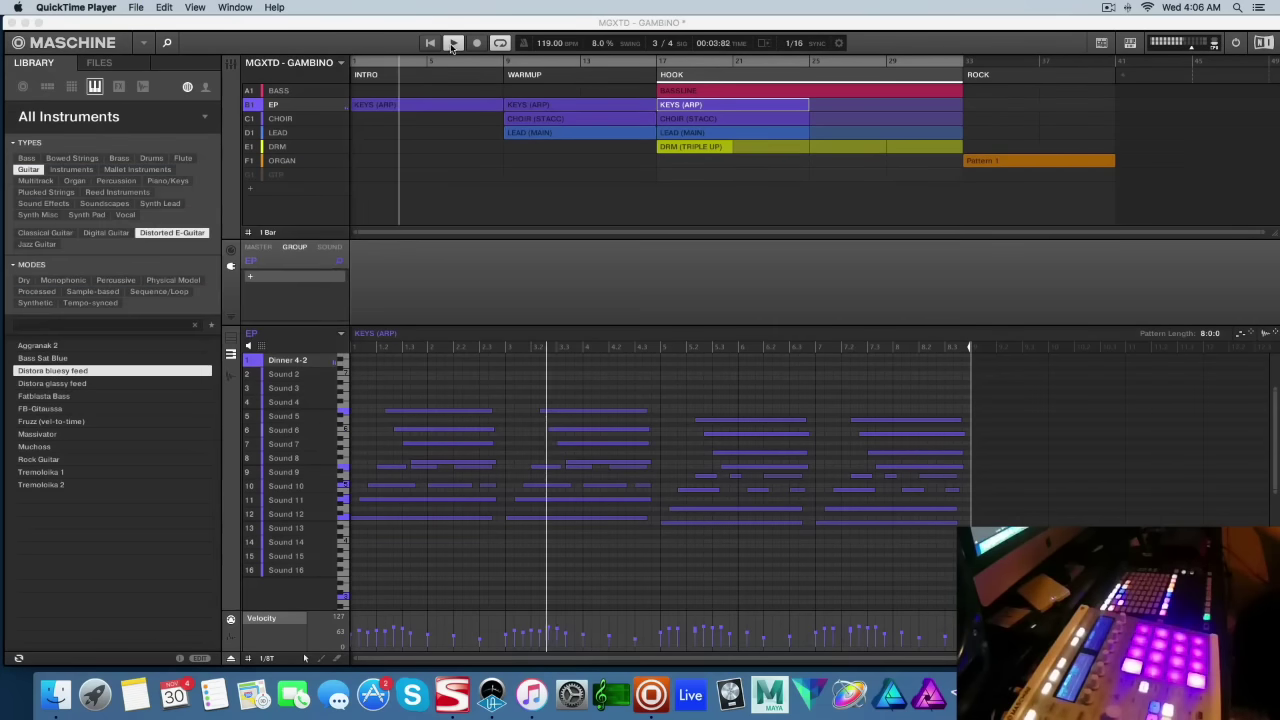
- Loop from the ROCK section, move playback to its start, and select the ORGAN group
{"action": "left_click", "coordinate": [451, 46]}
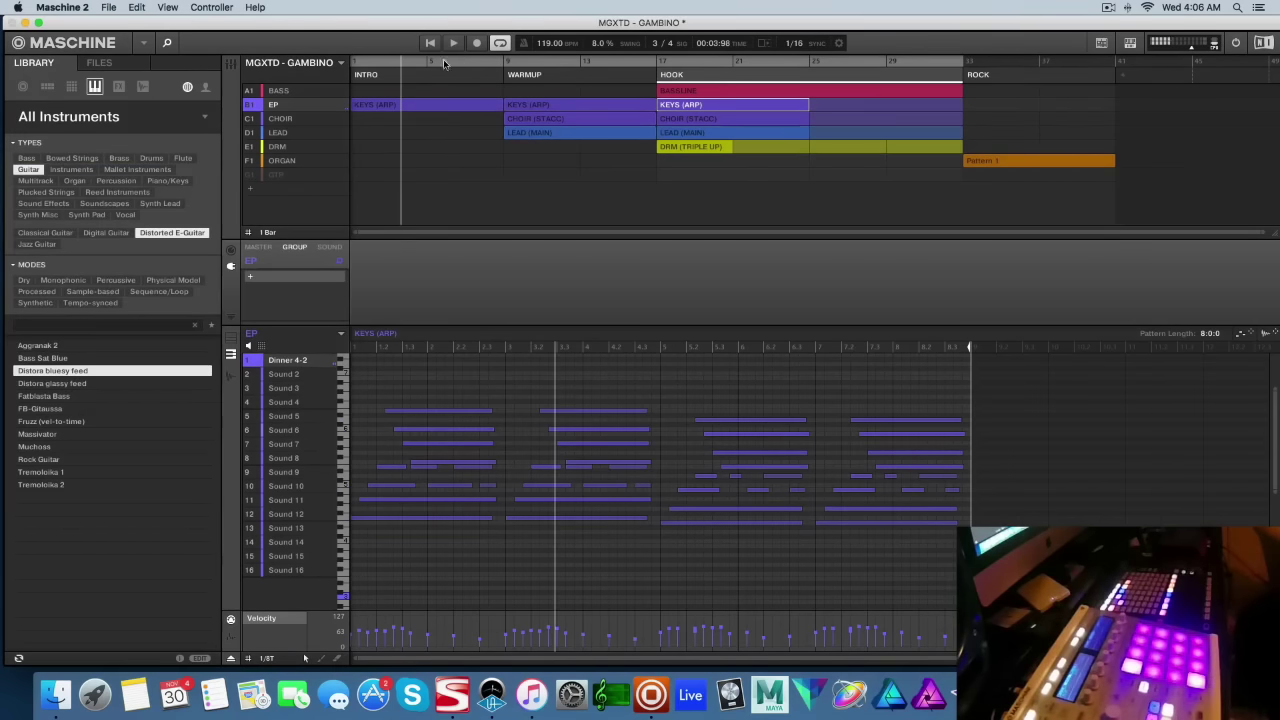
{"action": "left_click_drag", "start_coordinate": [960, 57], "coordinate": [1104, 62]}
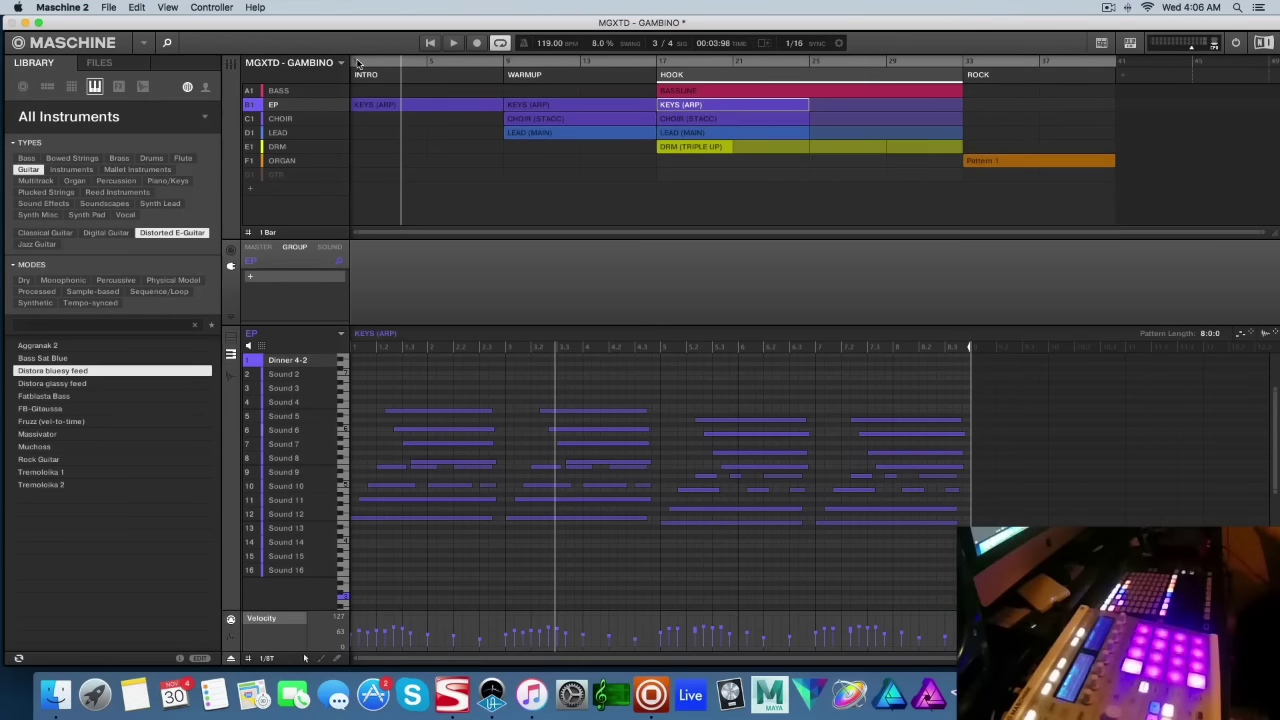
{"action": "left_click_drag", "start_coordinate": [395, 62], "coordinate": [957, 65]}
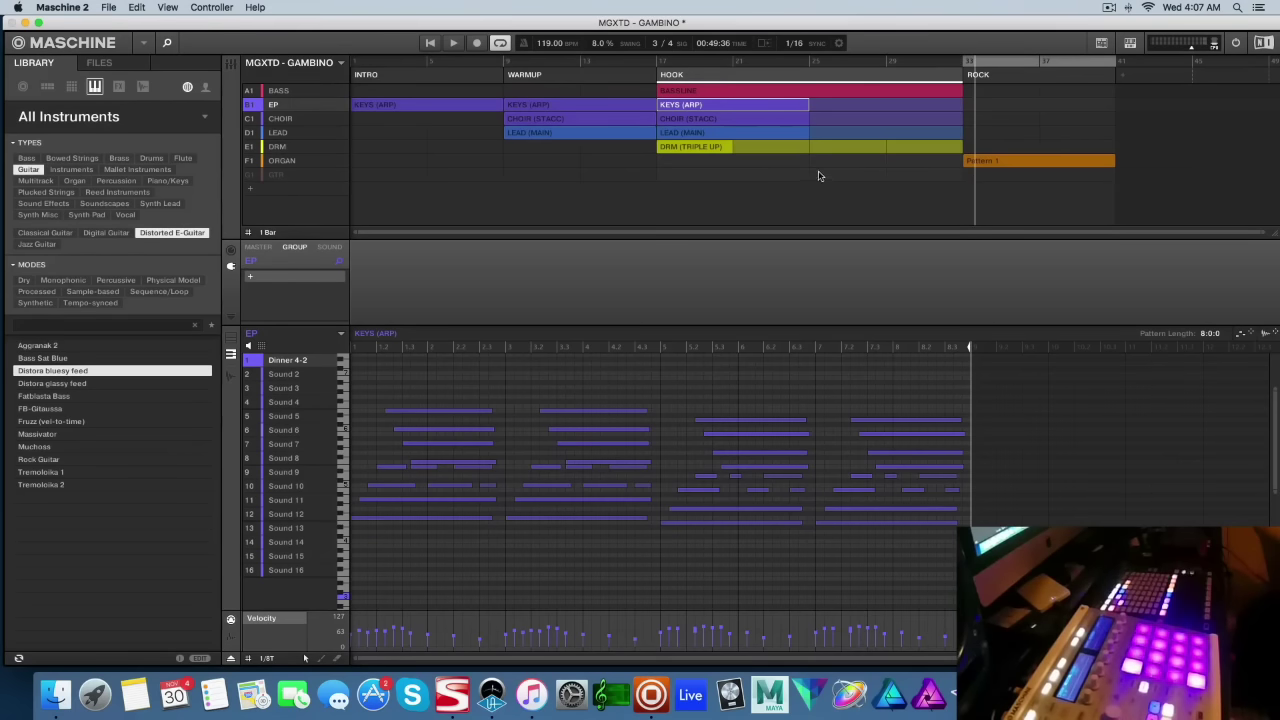
{"action": "left_click", "coordinate": [282, 161]}
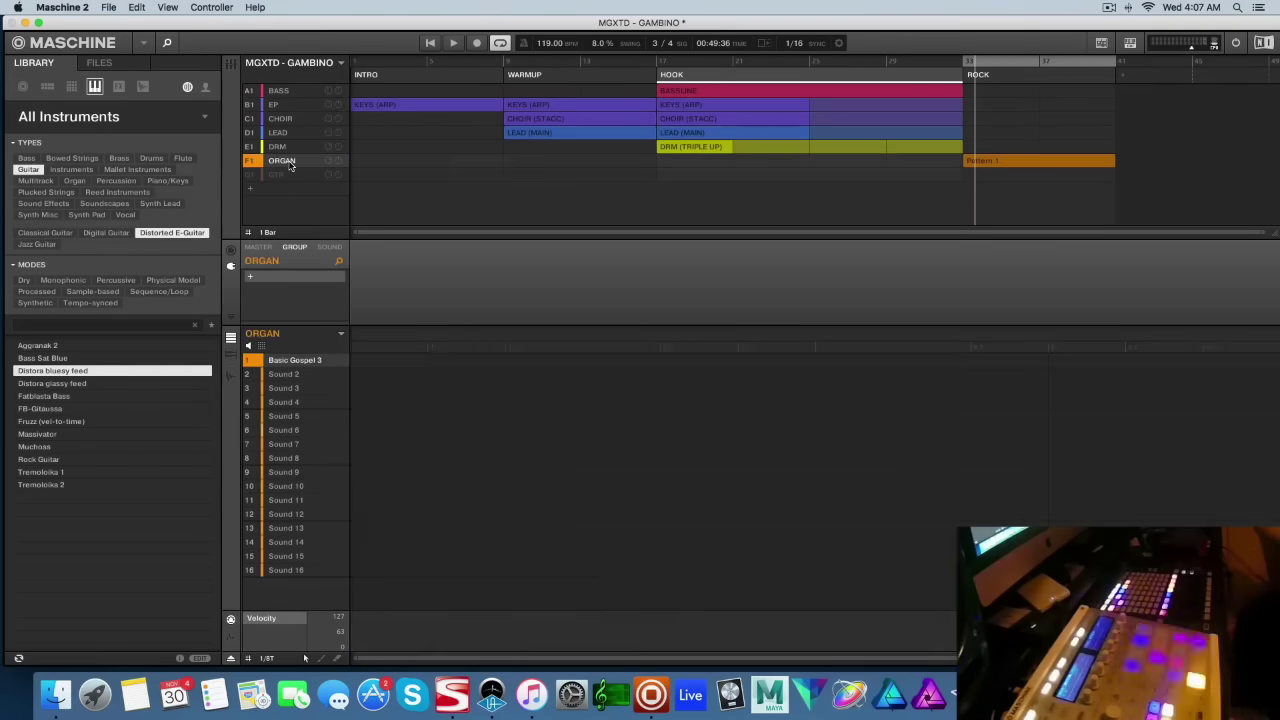
- Show the organ's ROCK Pattern 1 as a piano roll, extend the loop left, and play from there
{"action": "left_click", "coordinate": [1016, 163]}
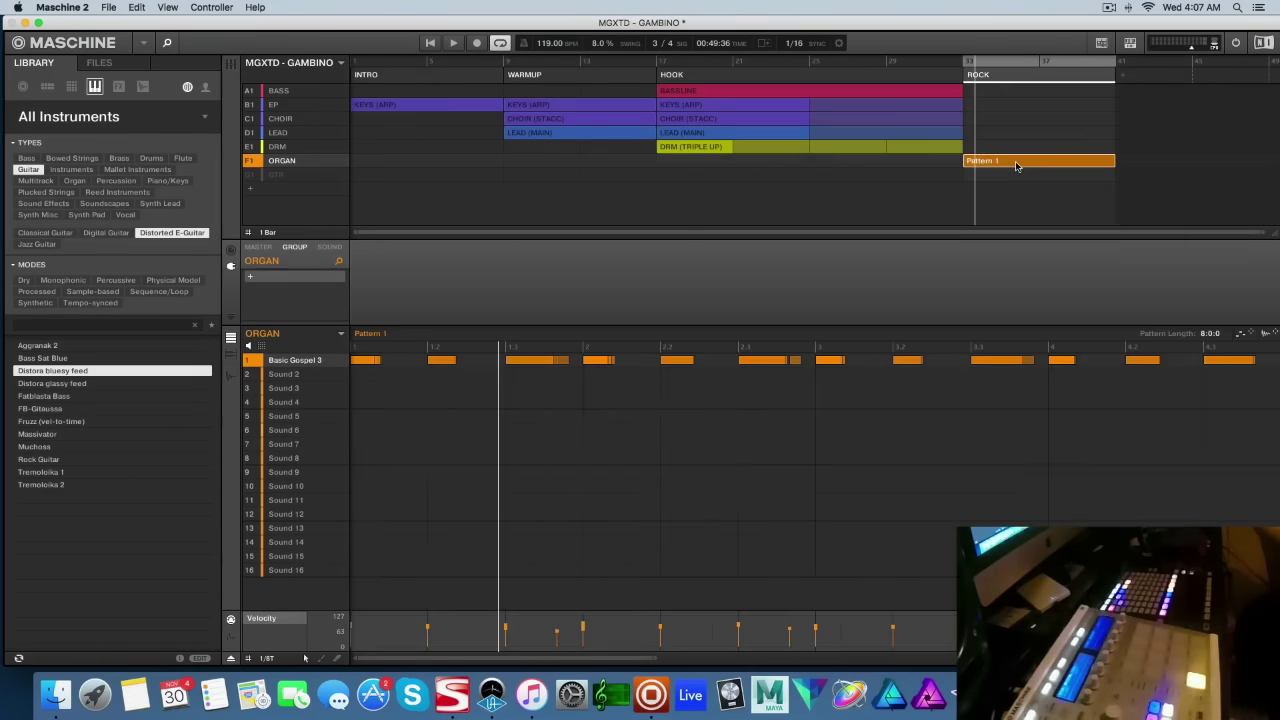
{"action": "left_click", "coordinate": [230, 355]}
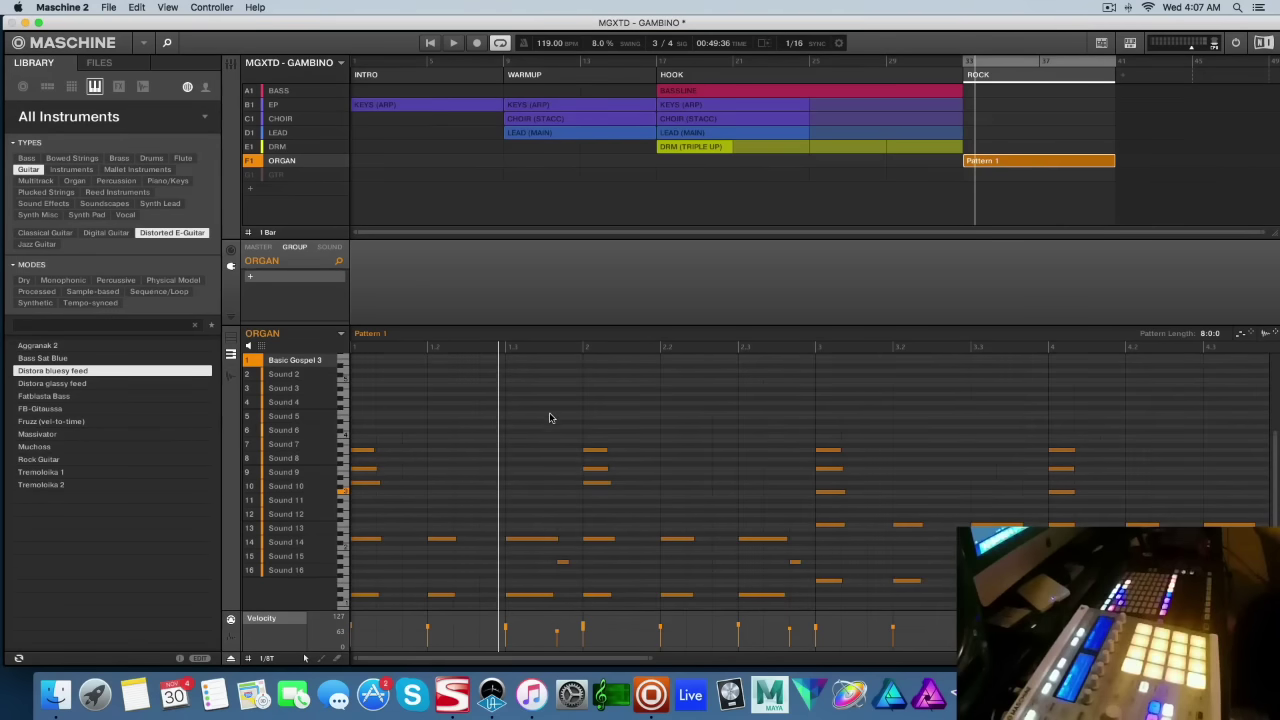
{"action": "scroll", "coordinate": [549, 418], "scroll_direction": "down", "scroll_amount": 1}
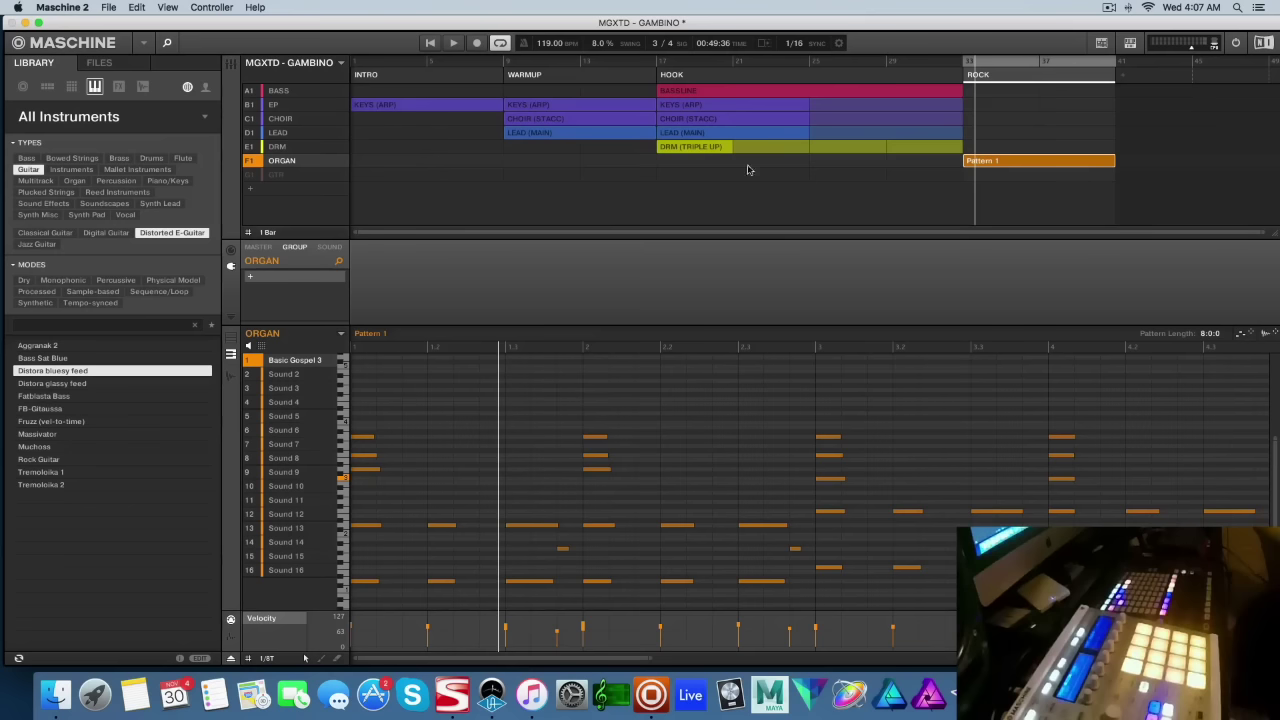
{"action": "left_click_drag", "start_coordinate": [960, 63], "coordinate": [901, 63]}
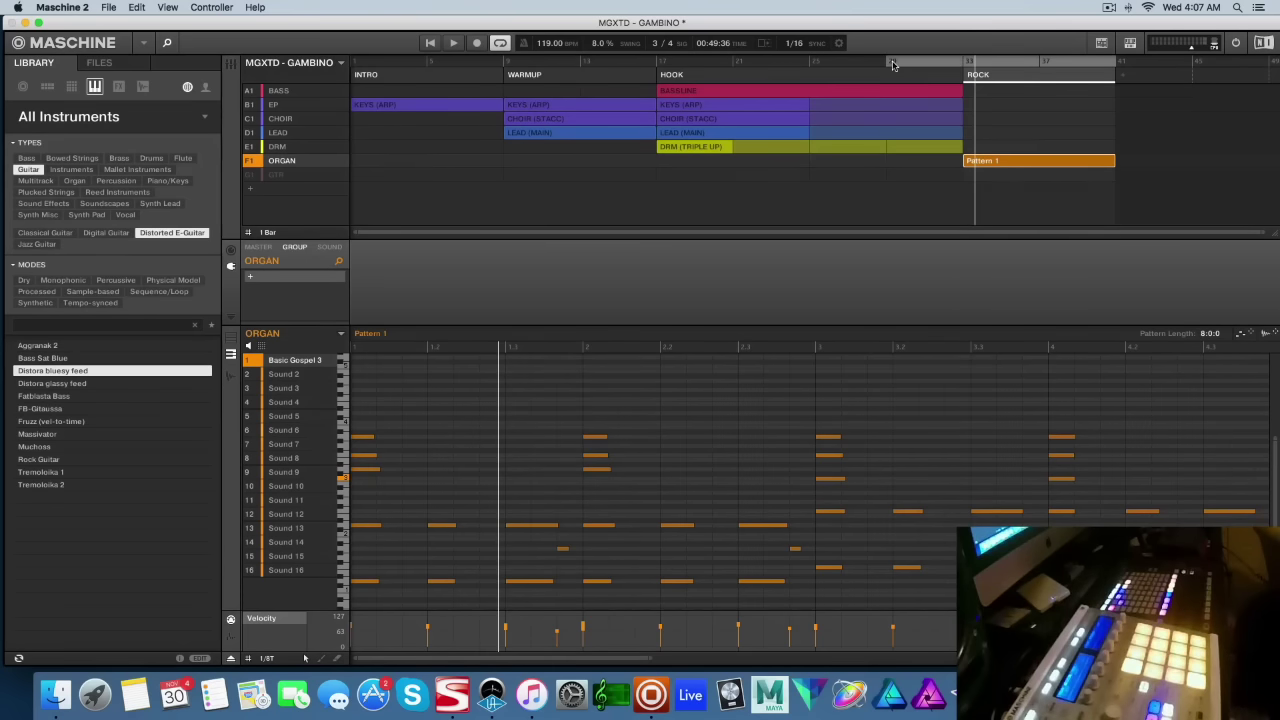
{"action": "left_click", "coordinate": [893, 64]}
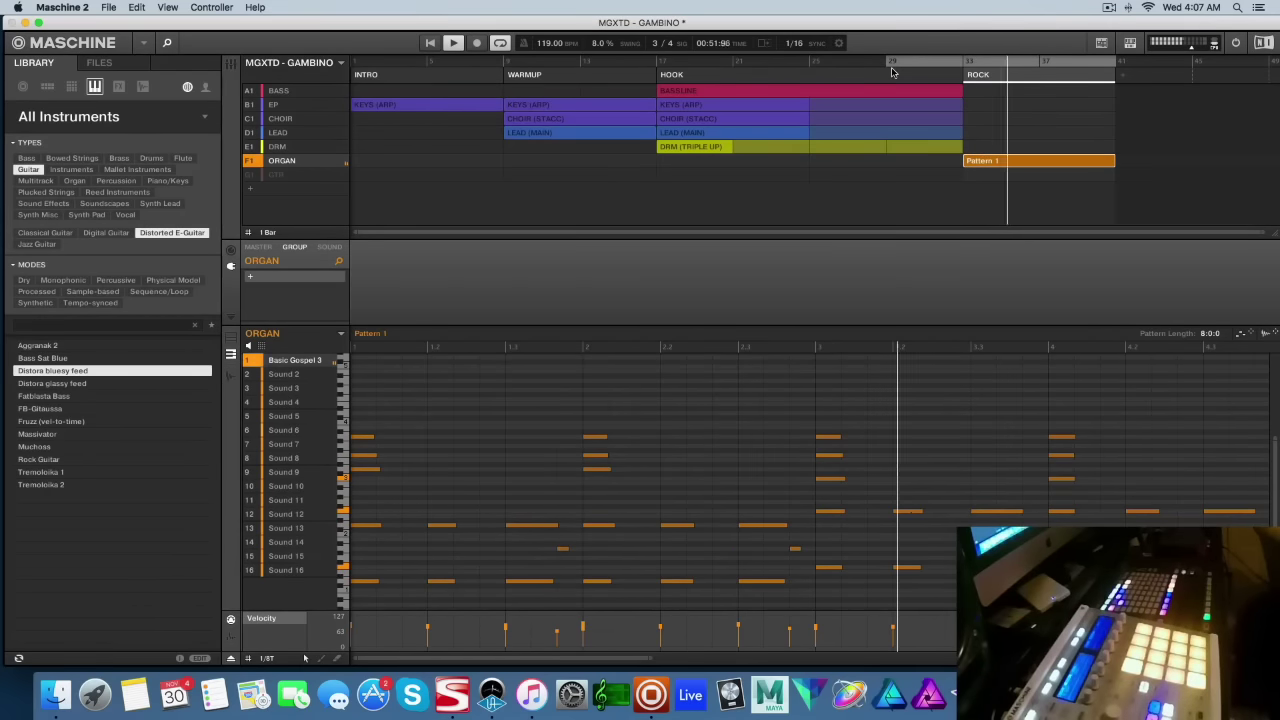
- Select the G1 GTR group to show its Distora bluesy feed sound and Guitar Rig 5 FX
{"action": "left_click", "coordinate": [276, 175]}
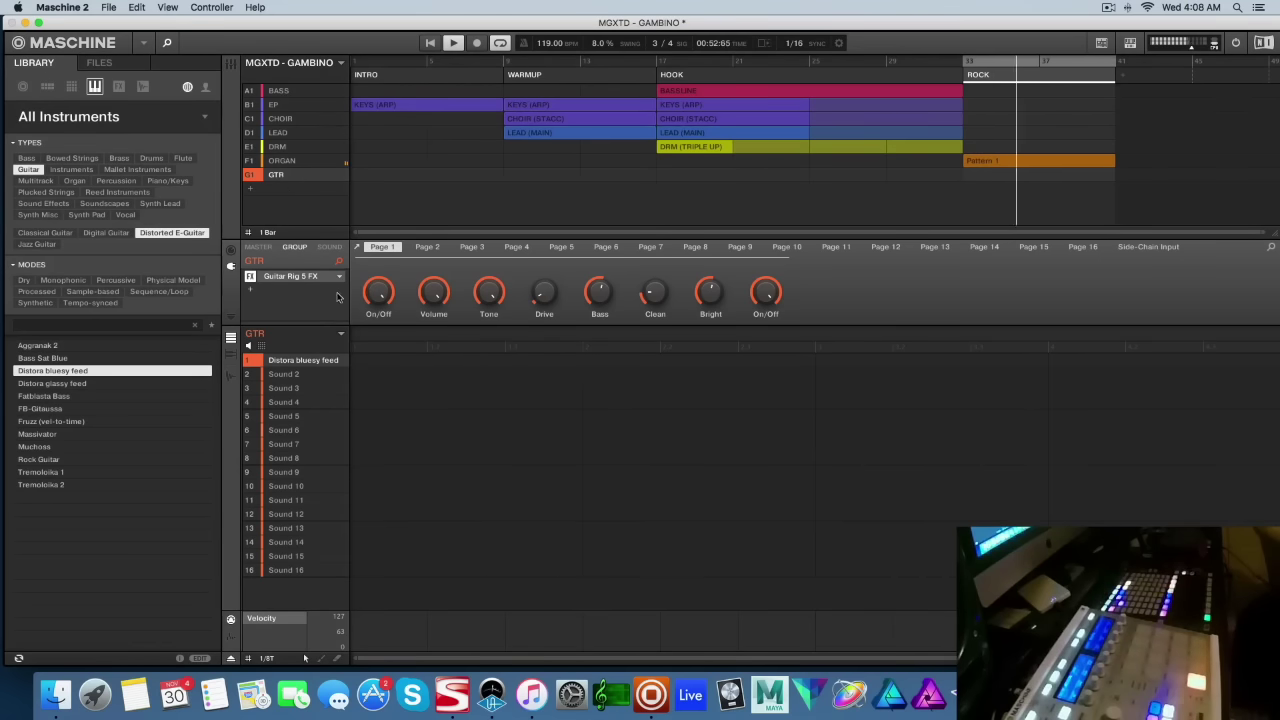
- View the Distora bluesy feed sound's Prism macros in Mixer view, then return to Arrange view
{"action": "left_click", "coordinate": [329, 247]}
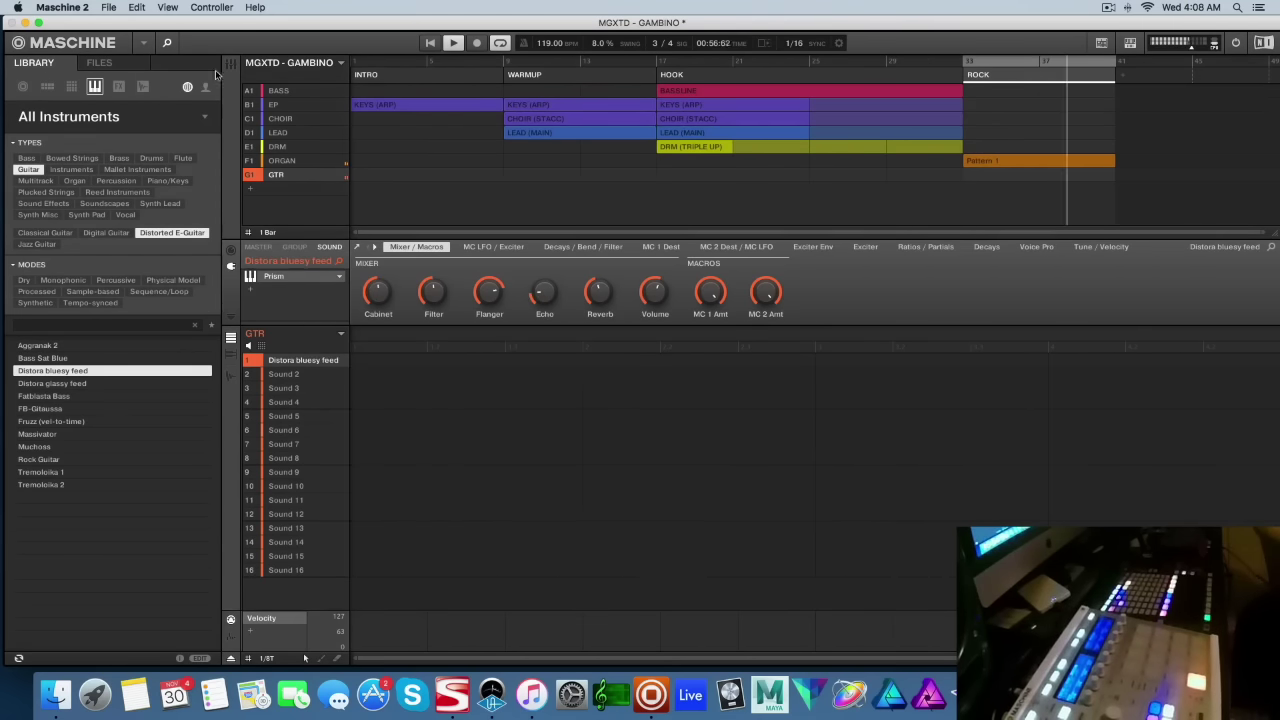
{"action": "key", "text": "super+m"}
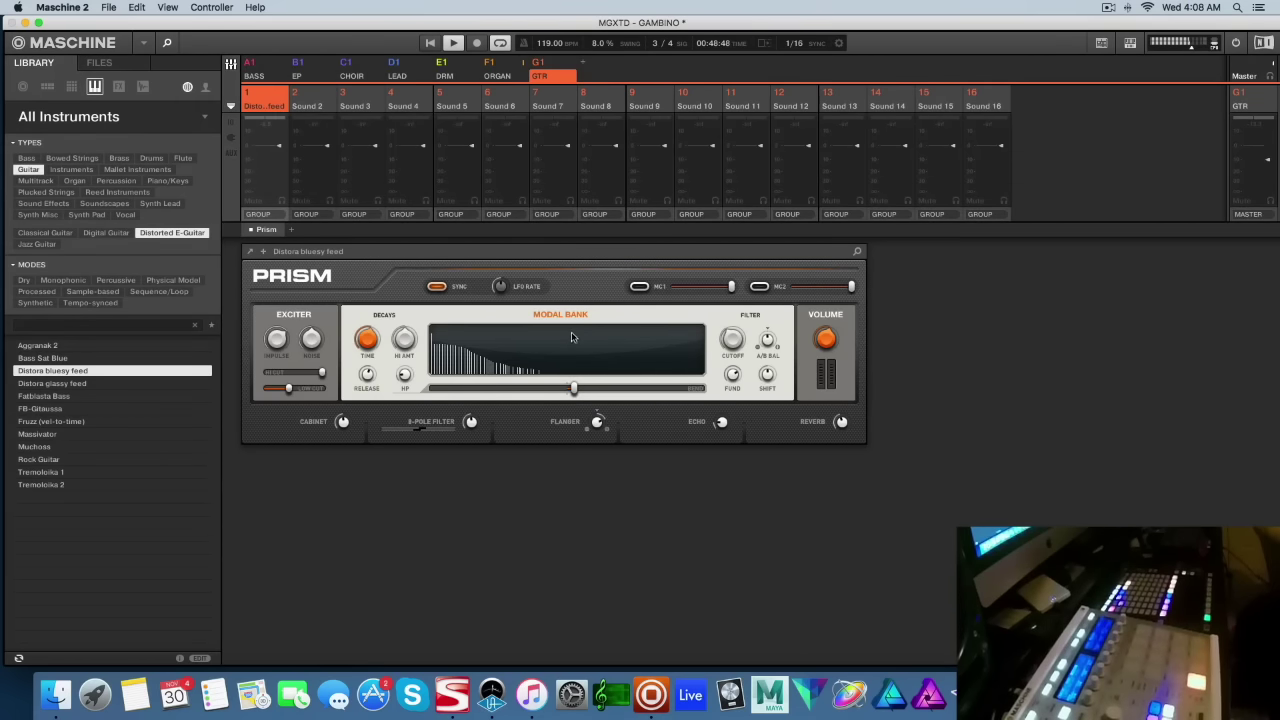
{"action": "left_click", "coordinate": [230, 64]}
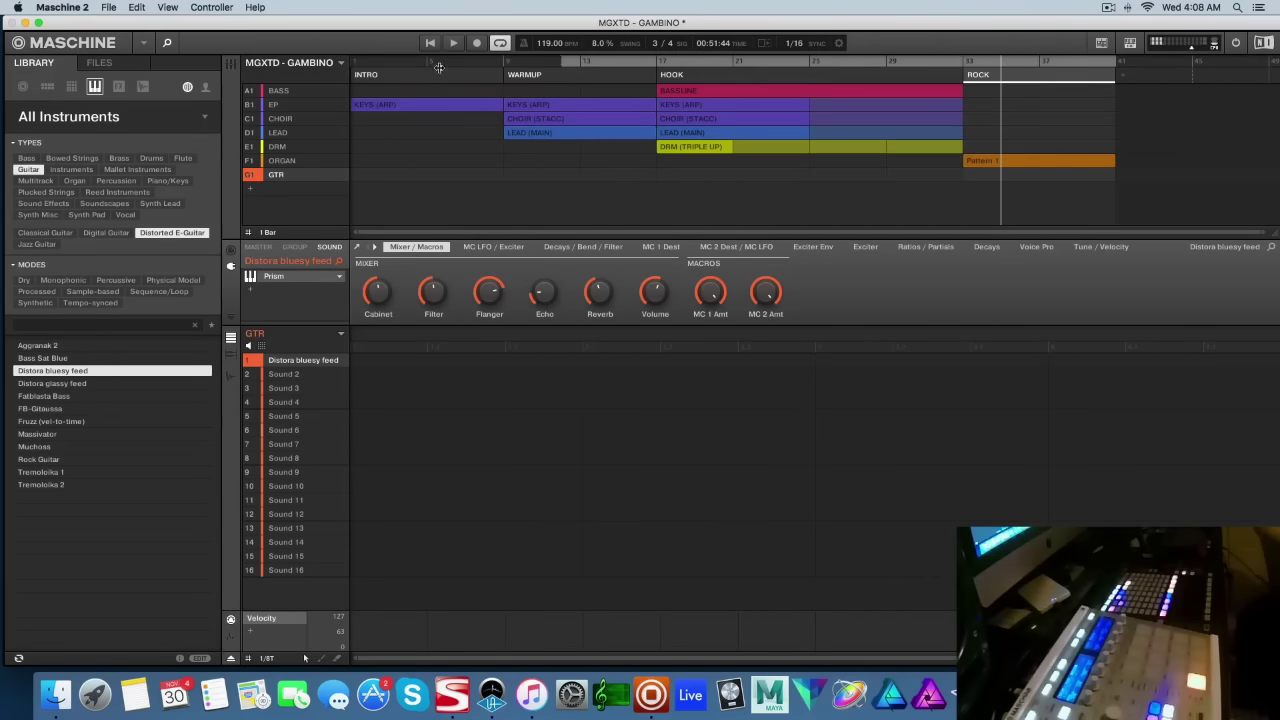
- Restart playback from bar 25 in the HOOK so it runs through ROCK
{"action": "left_click", "coordinate": [830, 63]}
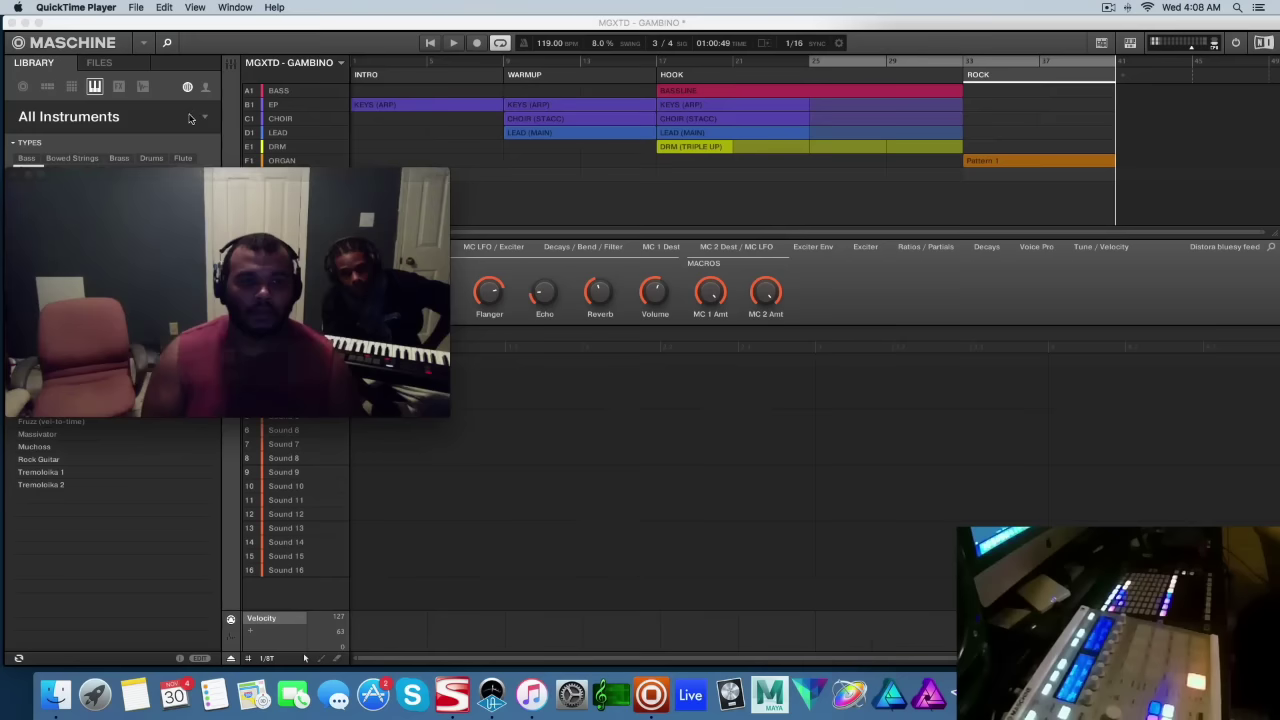
- Move the QuickTime Movie Recording window to the top-left over the Maschine project
{"action": "left_click_drag", "start_coordinate": [240, 172], "coordinate": [237, 97]}
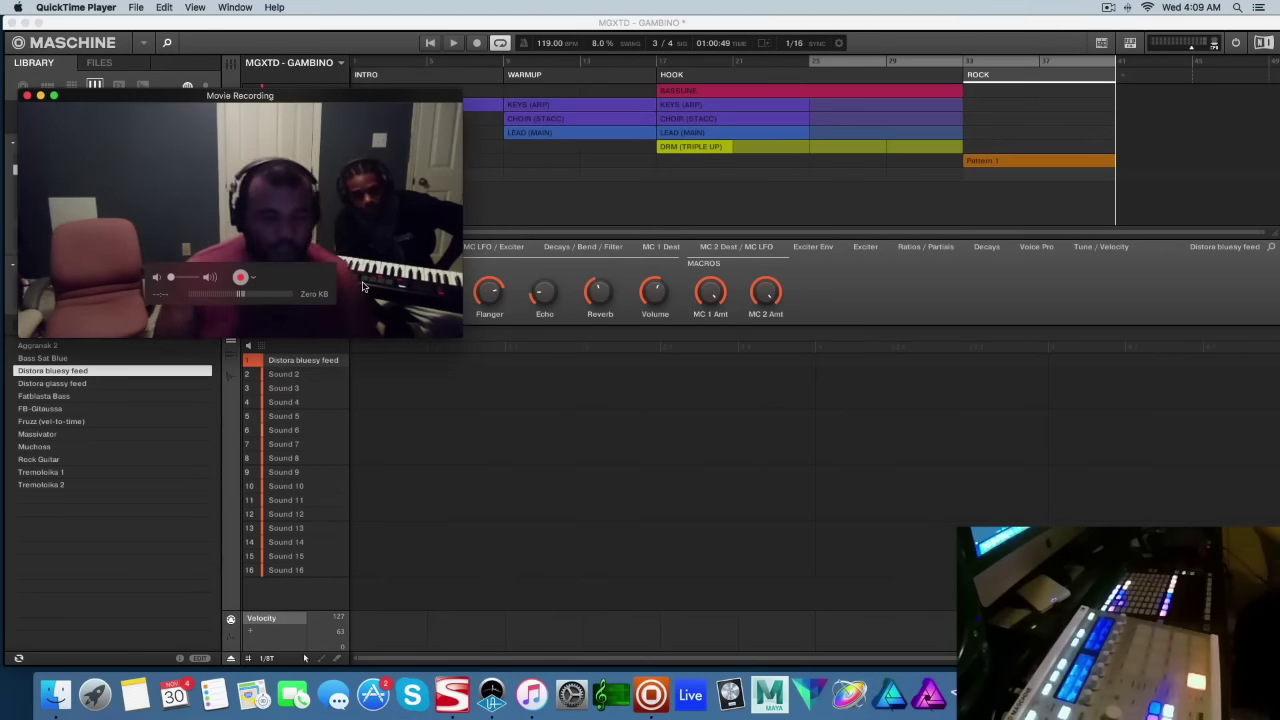